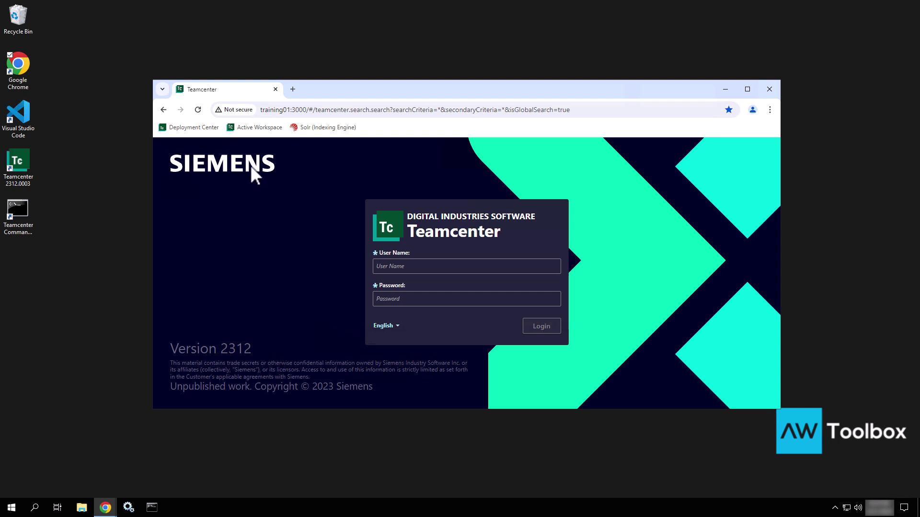
# Reload the Active Workspace login page, then minimize the Chrome window to bare the desktop.
pyautogui.click(198, 110)
pyautogui.click(55, 174)
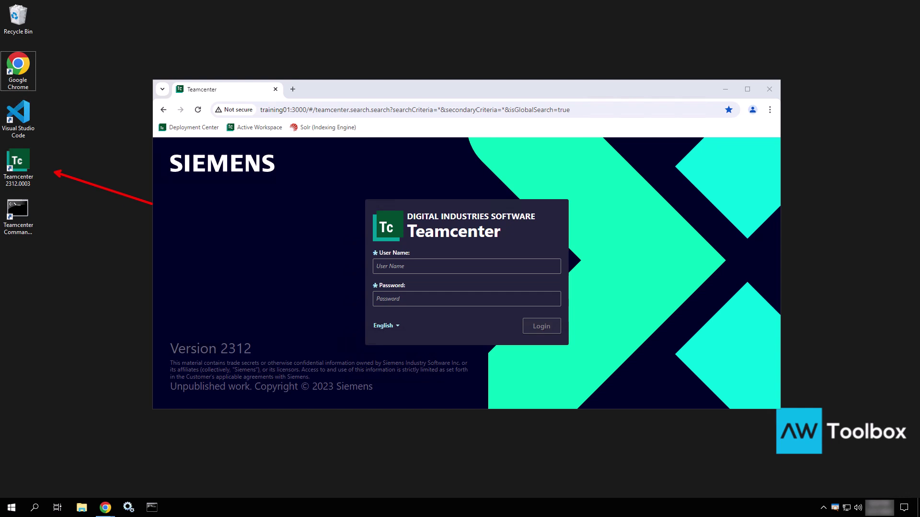
pyautogui.click(726, 90)
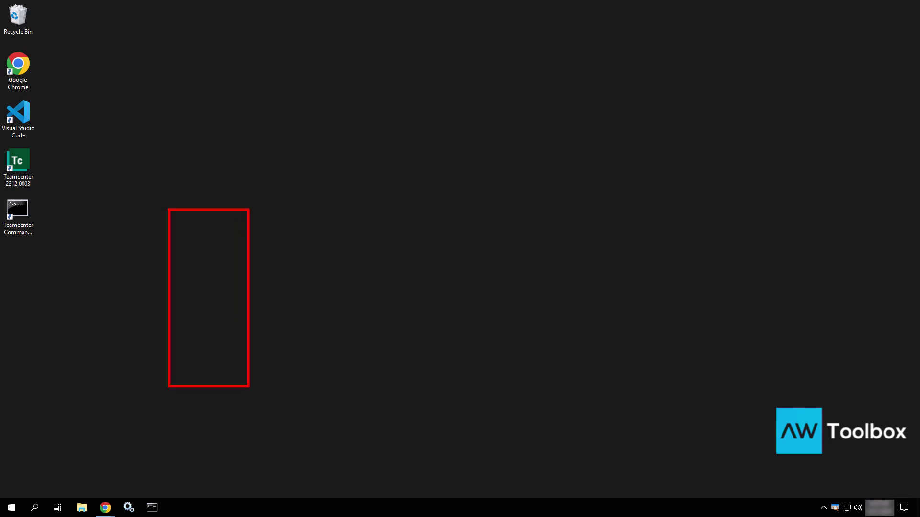
# Sketch red boxes with pointing arrows on the desktop, link the first and third, then erase them.
pyautogui.moveTo(336, 207); pyautogui.dragTo(434, 400)
pyautogui.moveTo(529, 202); pyautogui.dragTo(664, 410)
pyautogui.moveTo(761, 202); pyautogui.dragTo(842, 324)
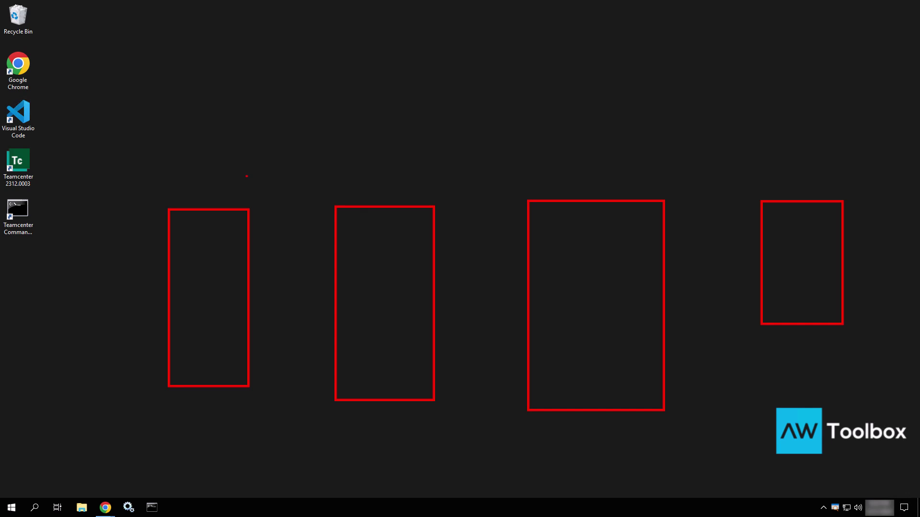
pyautogui.moveTo(247, 177); pyautogui.dragTo(275, 142)
pyautogui.moveTo(411, 186); pyautogui.dragTo(403, 154)
pyautogui.moveTo(575, 191); pyautogui.dragTo(562, 147)
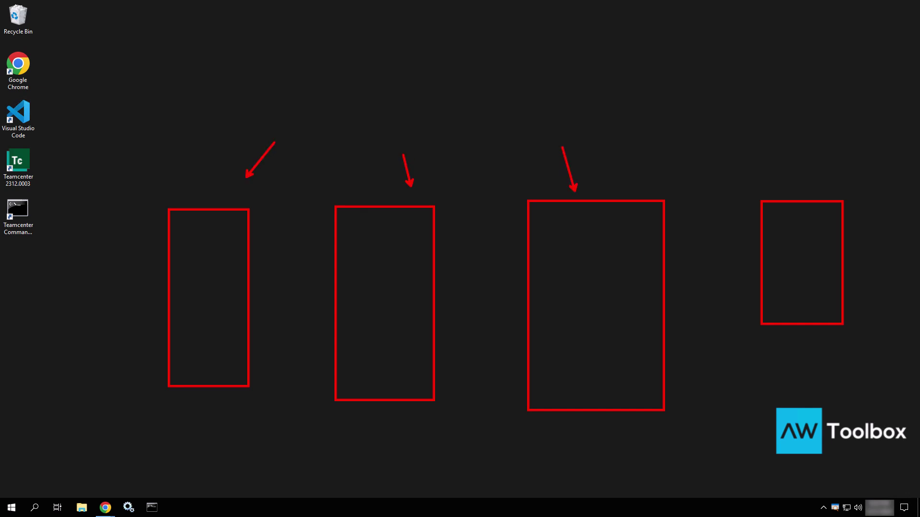
pyautogui.moveTo(781, 192); pyautogui.dragTo(691, 142)
pyautogui.moveTo(593, 274)
pyautogui.mouseDown()
pyautogui.moveTo(361, 261)
pyautogui.moveTo(242, 286)
pyautogui.moveTo(242, 274)
pyautogui.mouseUp()
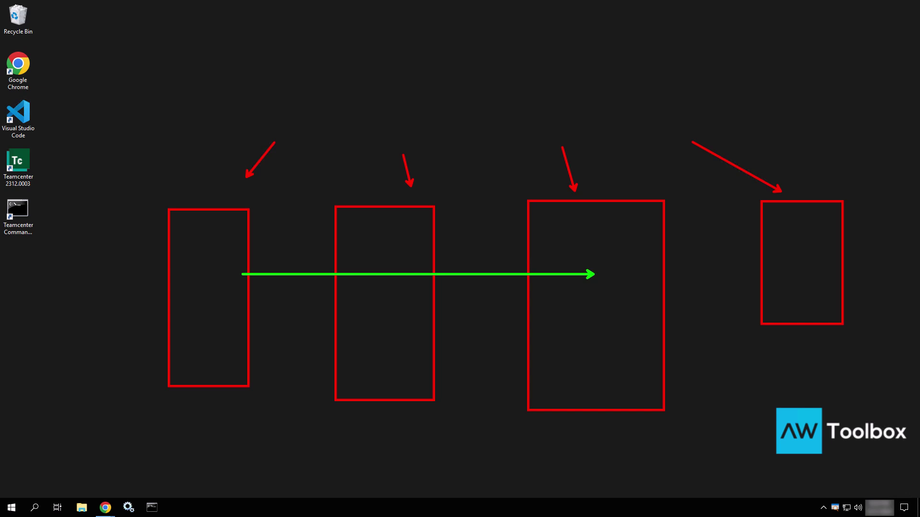
pyautogui.press('Escape')
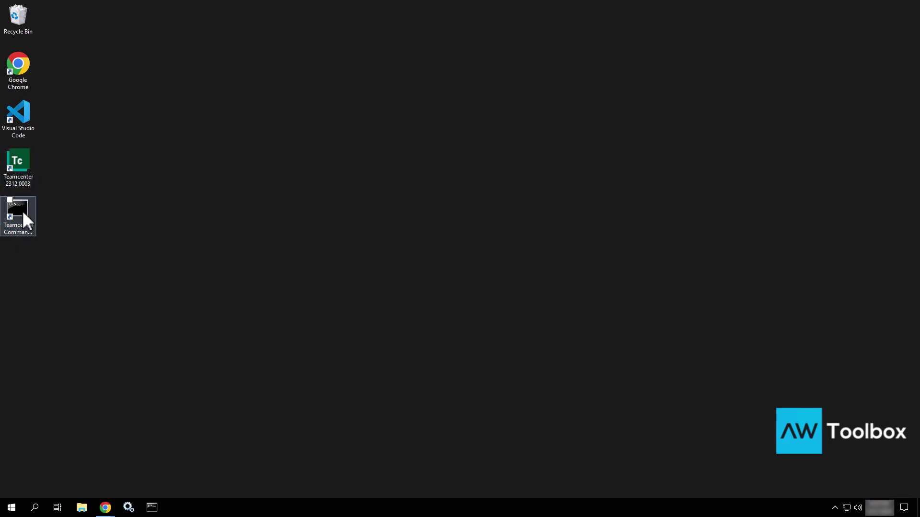
# Launch the Teamcenter 2312 rich client and log in with the admin password, getting a port 8080 refusal.
pyautogui.doubleClick(27, 162)
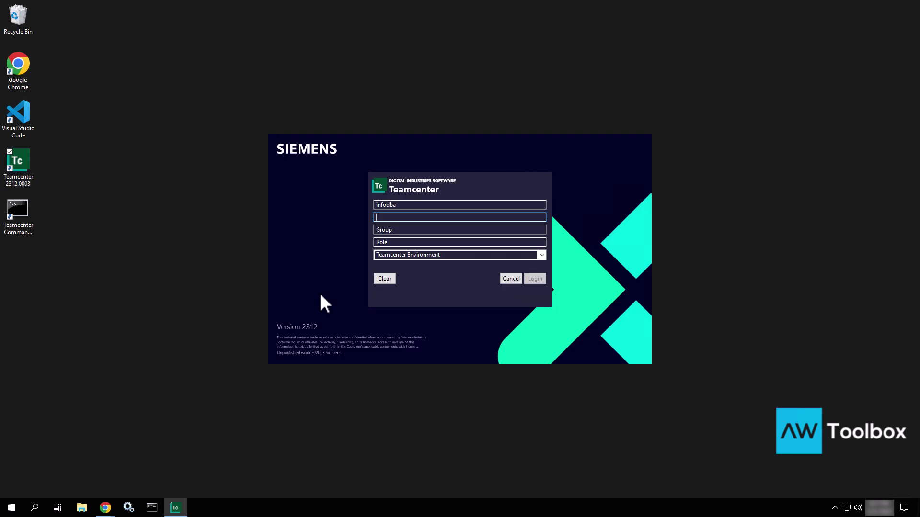
pyautogui.write('infodba')
pyautogui.press('Return')
pyautogui.click(535, 278)
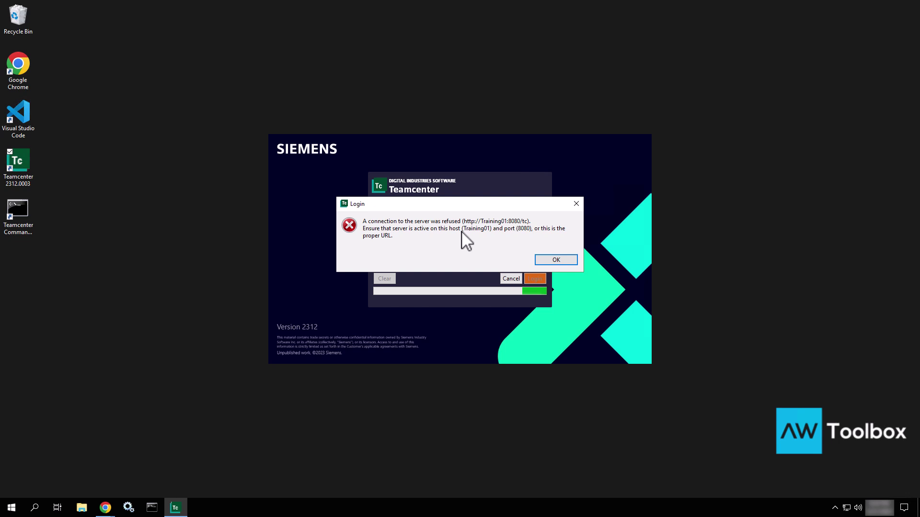
# Open the Teamcenter Command Prompt, run install -ayt, and highlight the 'Site is already installed' result.
pyautogui.doubleClick(14, 214)
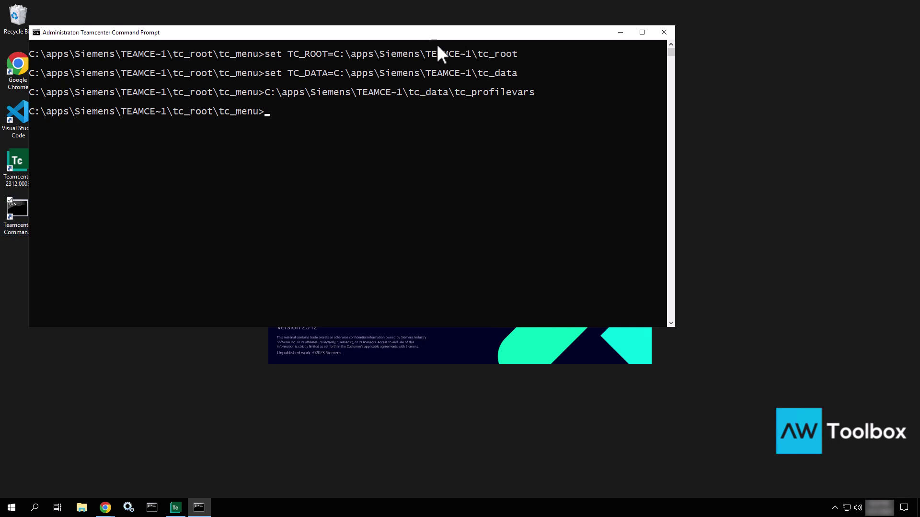
pyautogui.moveTo(548, 130); pyautogui.dragTo(547, 128)
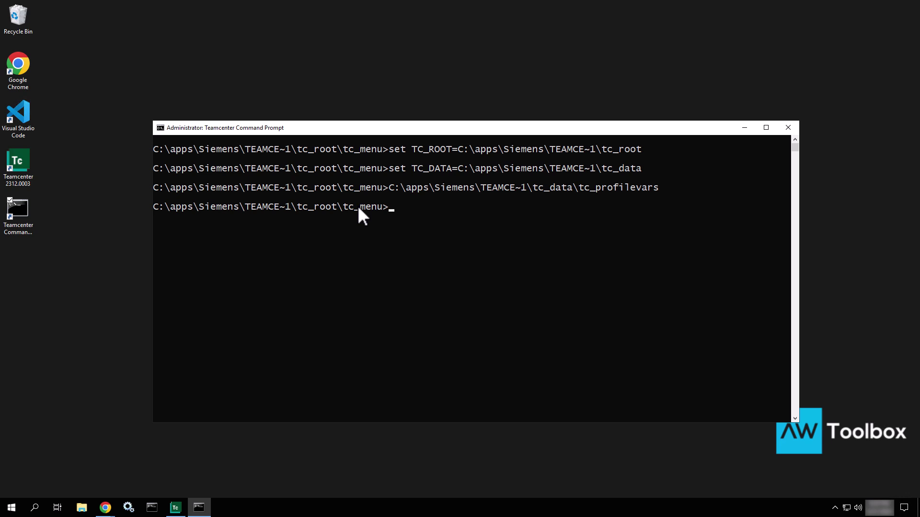
pyautogui.write('install -ayt')
pyautogui.press('Return')
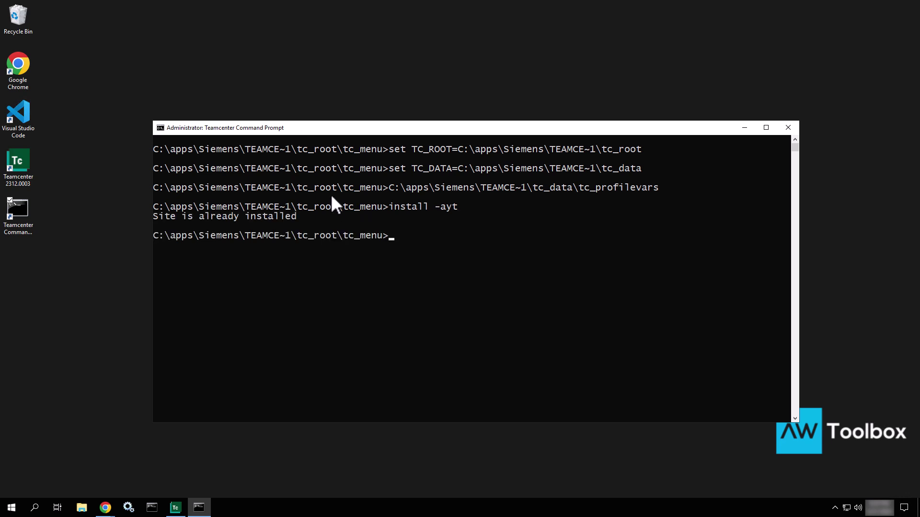
pyautogui.moveTo(295, 216); pyautogui.dragTo(283, 217)
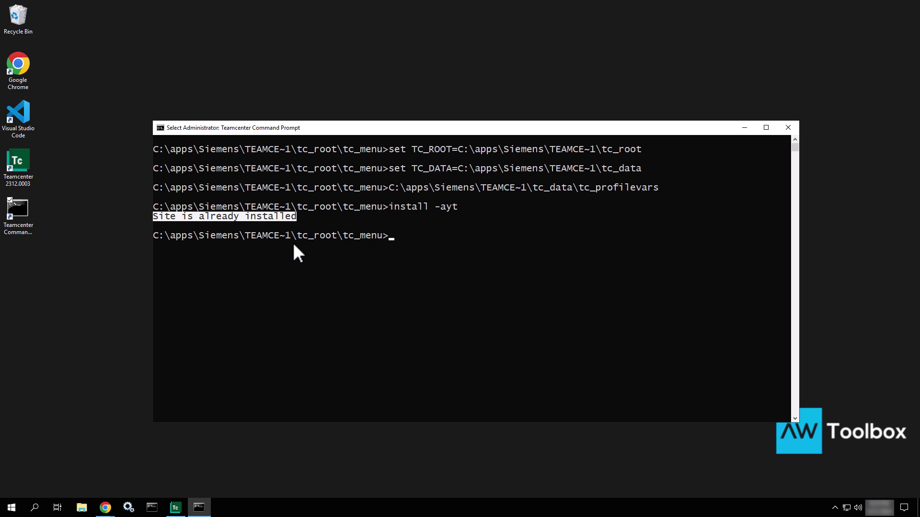
# Open File Explorer and browse to C:\apps\Siemens\Teamcenter2312\tc_data.
pyautogui.click(81, 508)
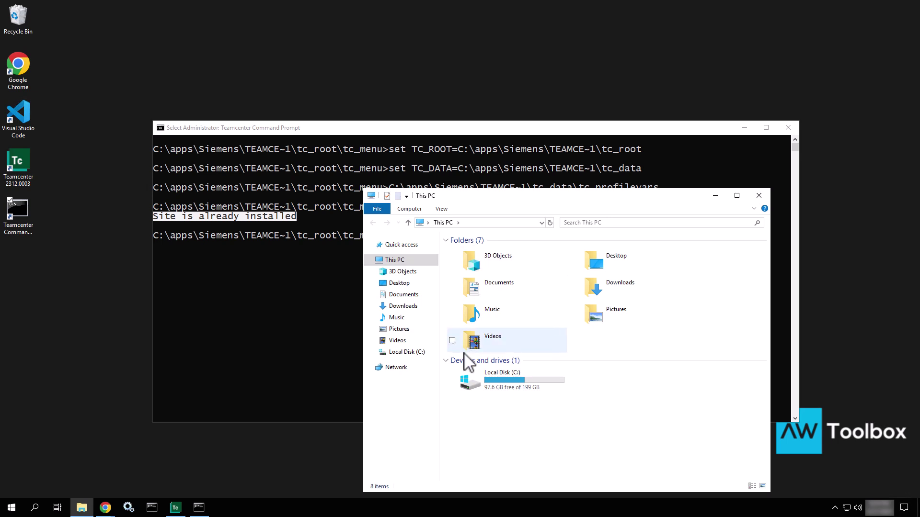
pyautogui.doubleClick(511, 390)
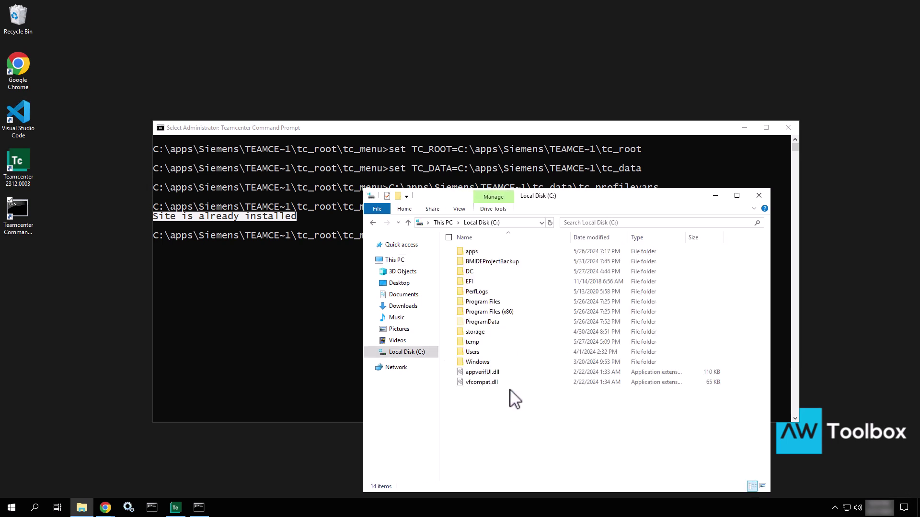
pyautogui.doubleClick(491, 253)
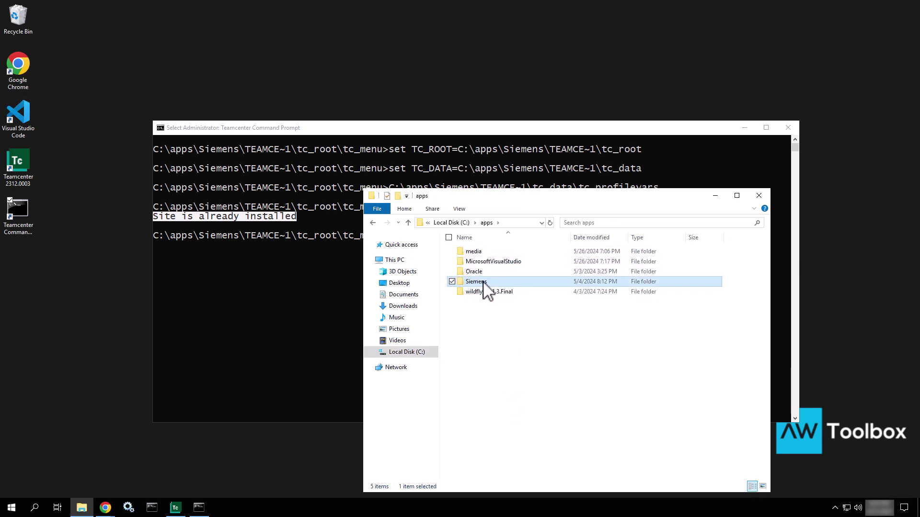
pyautogui.doubleClick(479, 282)
pyautogui.doubleClick(480, 261)
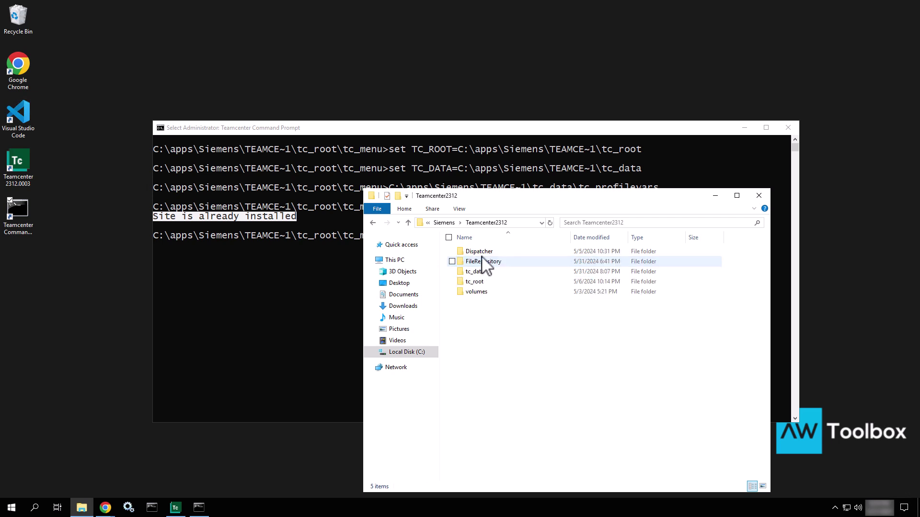
pyautogui.click(479, 273)
pyautogui.doubleClick(479, 273)
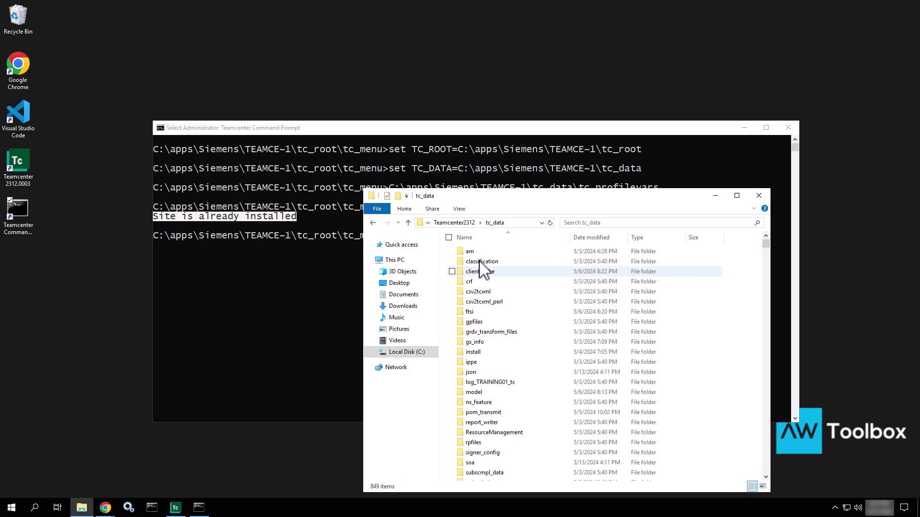
# Locate tc_profilevars.bat in the folder and open it with Visual Studio Code.
pyautogui.click(484, 261)
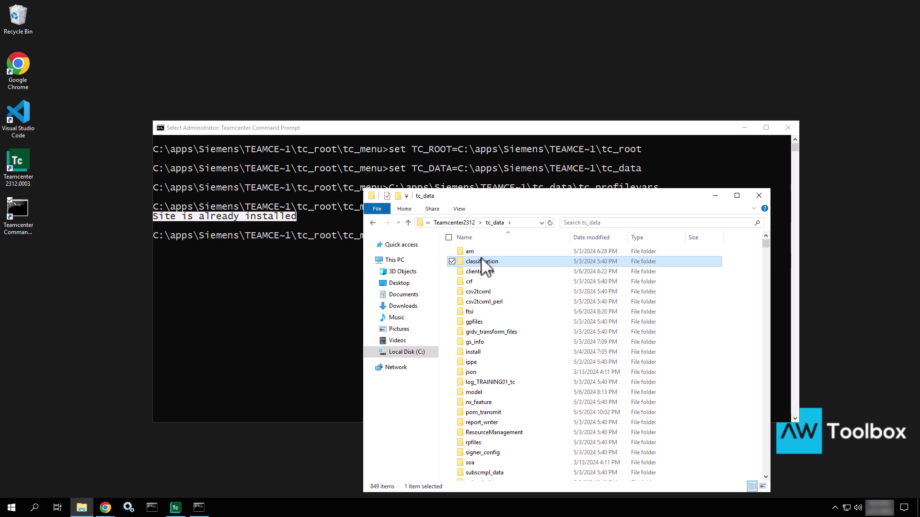
pyautogui.write('tcr')
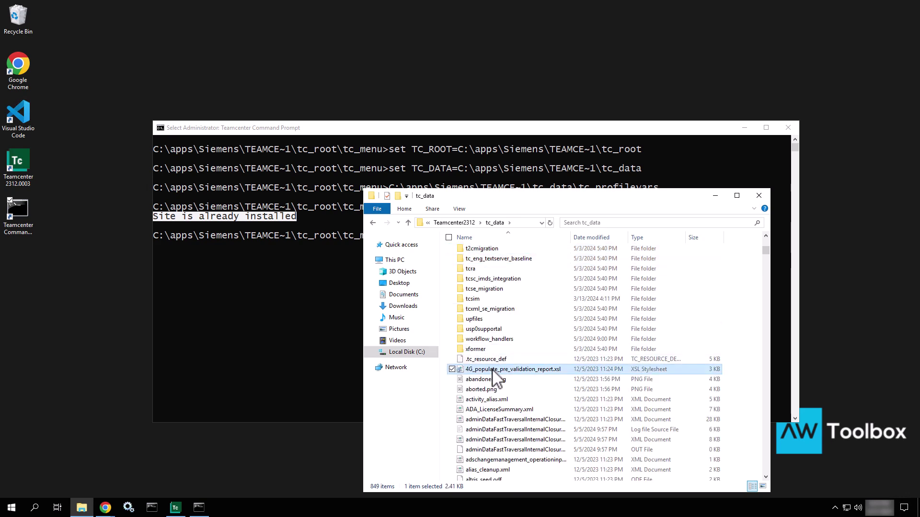
pyautogui.write('tas')
pyautogui.scroll(-2, 503, 422)
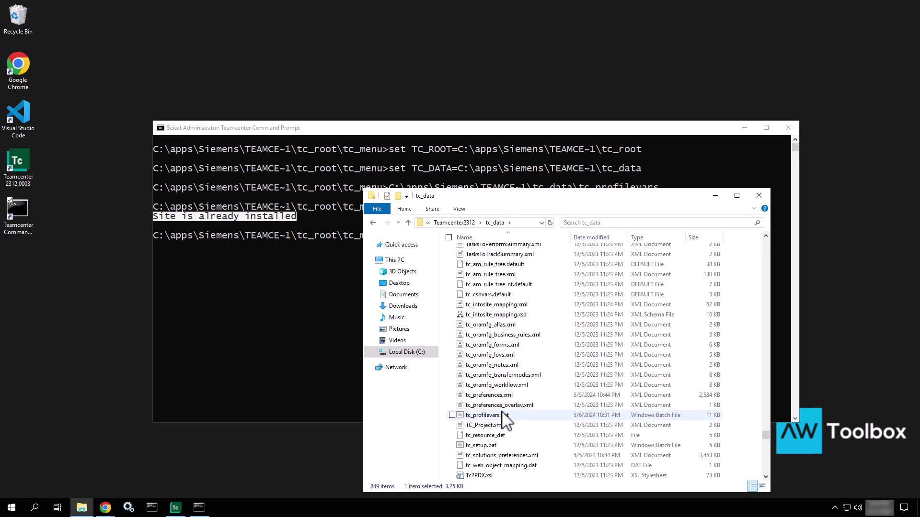
pyautogui.click(490, 416)
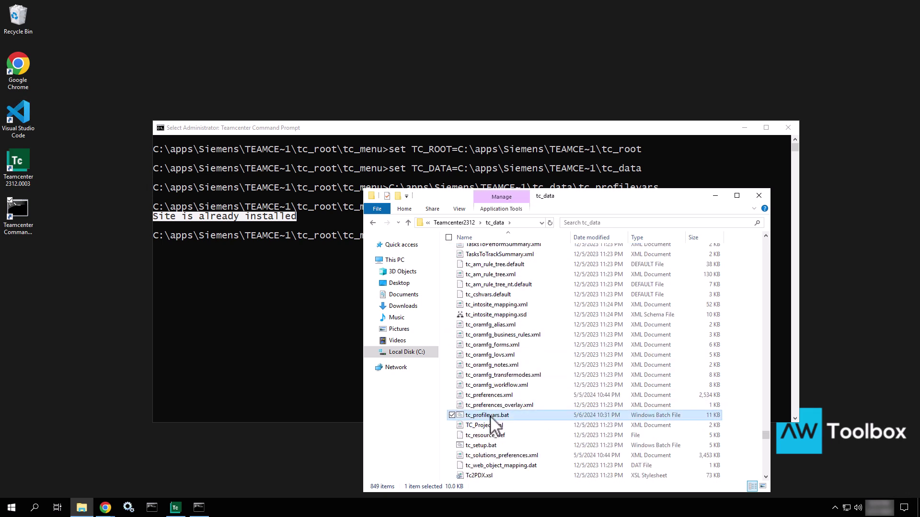
pyautogui.rightClick(492, 422)
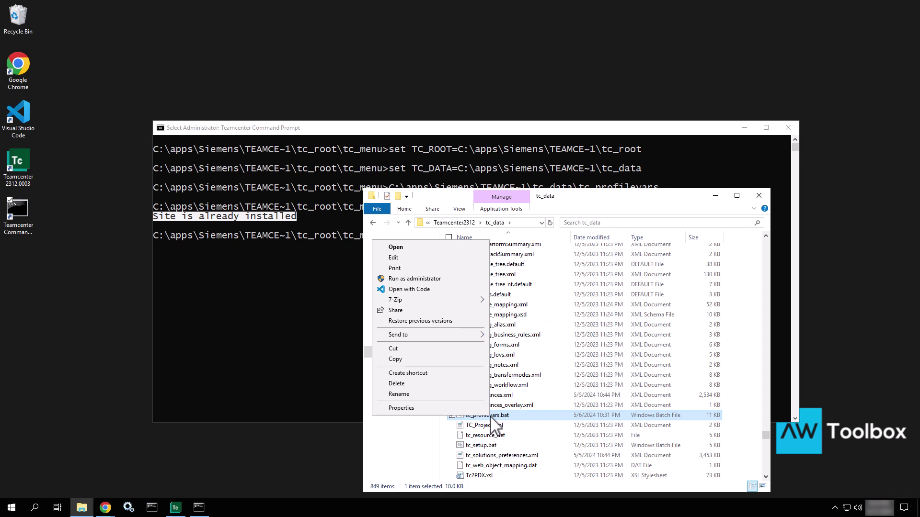
pyautogui.click(429, 290)
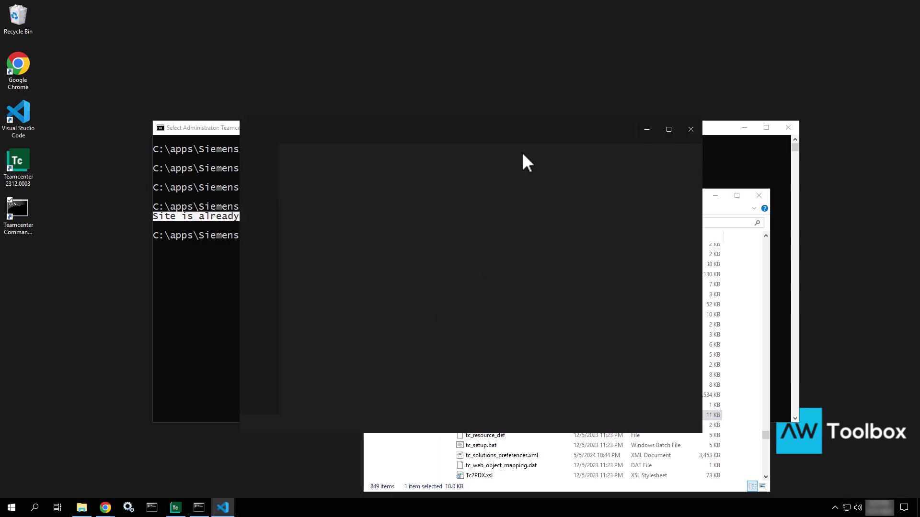
# Inspect the TC_DB_CONNECT line's user, password and tc parts, then return to the command prompt.
pyautogui.scroll(-1, 429, 302)
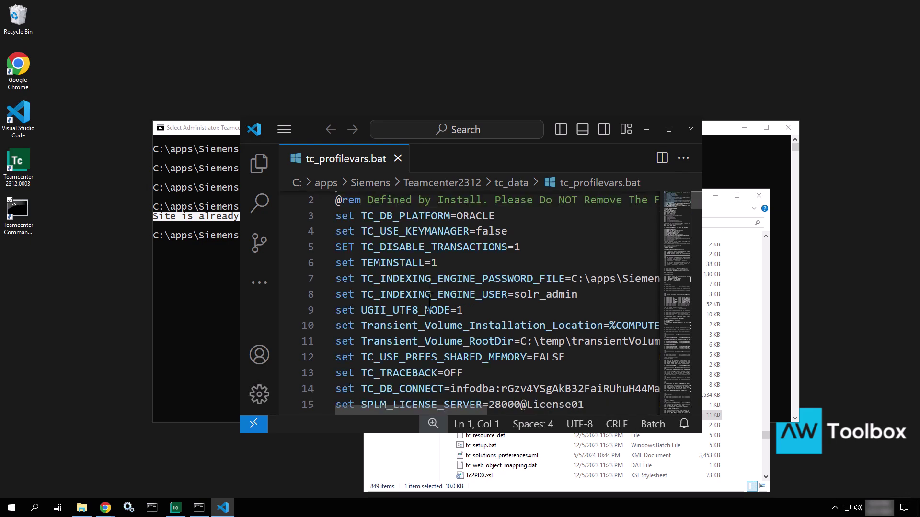
pyautogui.scroll(-1, 430, 301)
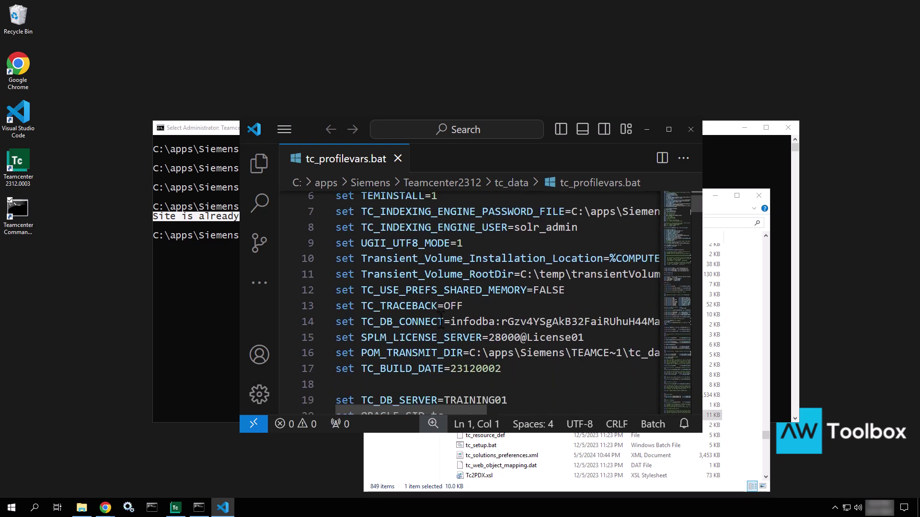
pyautogui.moveTo(443, 322); pyautogui.dragTo(363, 322)
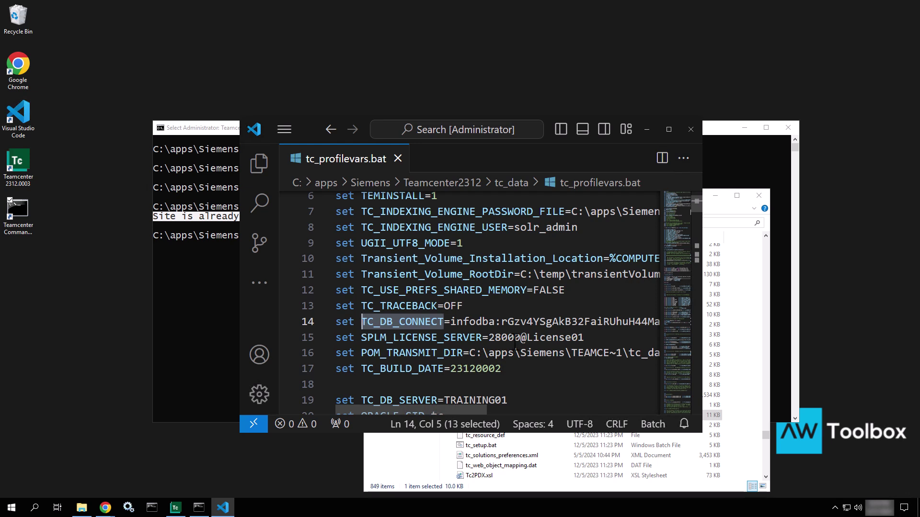
pyautogui.moveTo(450, 321); pyautogui.dragTo(497, 318)
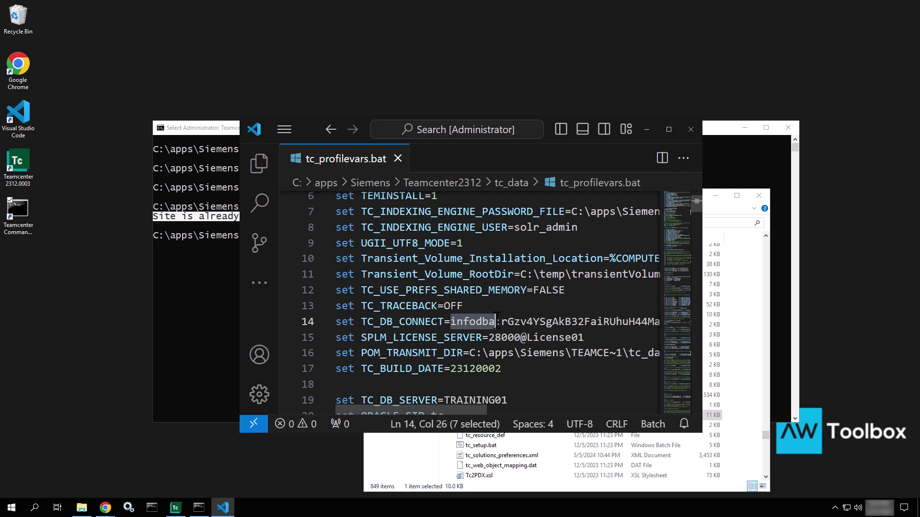
pyautogui.moveTo(502, 321); pyautogui.dragTo(587, 331)
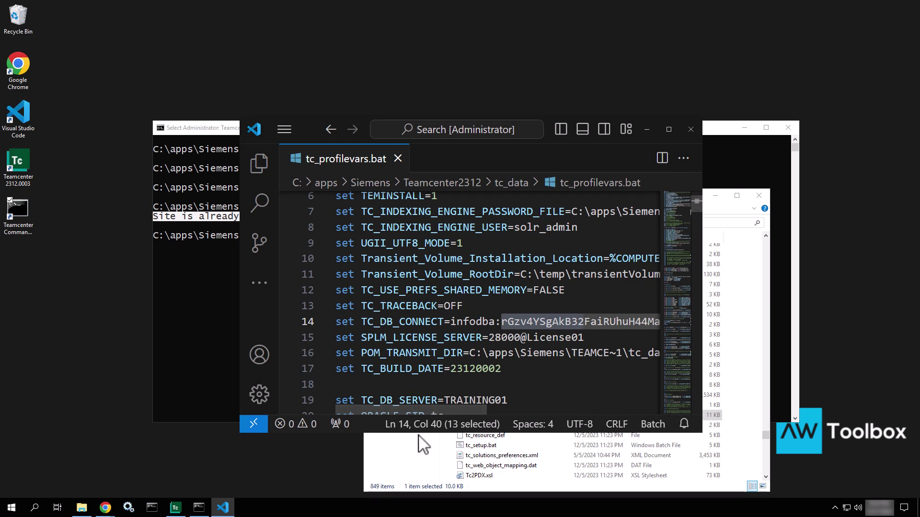
pyautogui.moveTo(420, 411); pyautogui.dragTo(513, 406)
pyautogui.moveTo(585, 320); pyautogui.dragTo(576, 321)
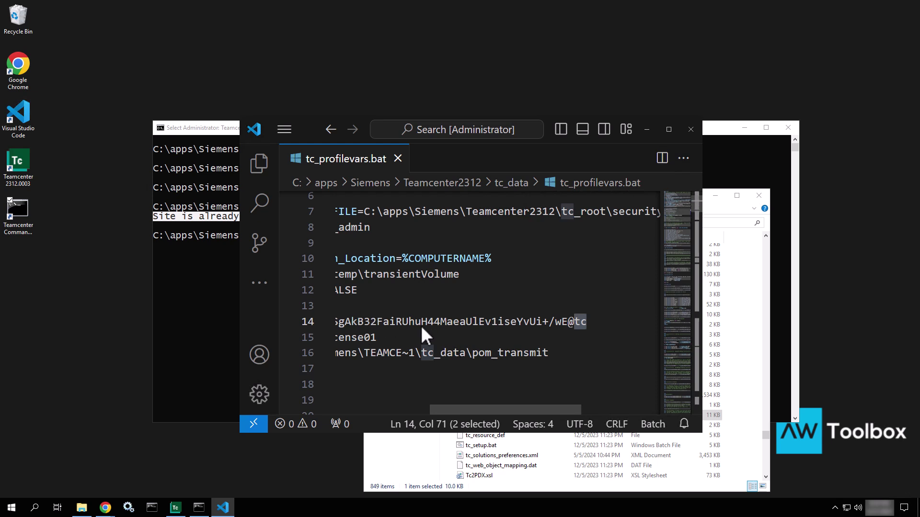
pyautogui.click(214, 271)
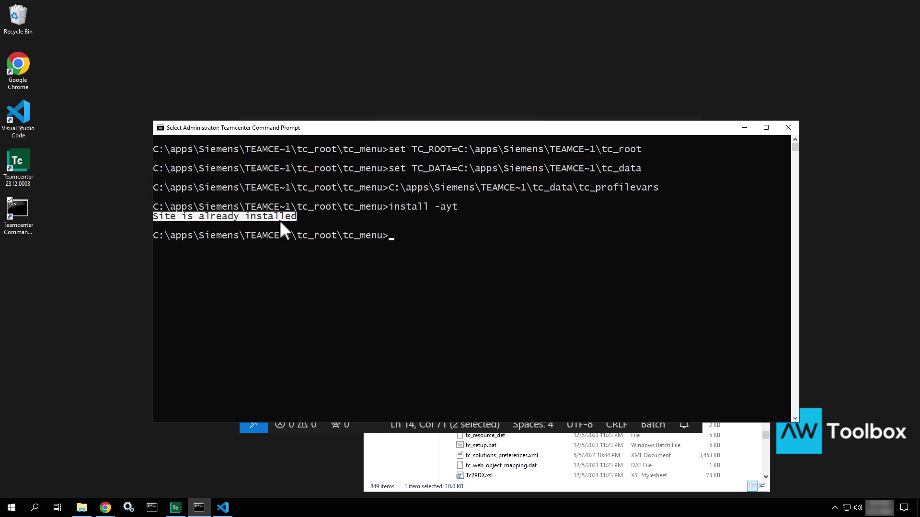
# Run list_users with the admin credentials and group dba, showing three training01 sessions.
pyautogui.click(440, 255)
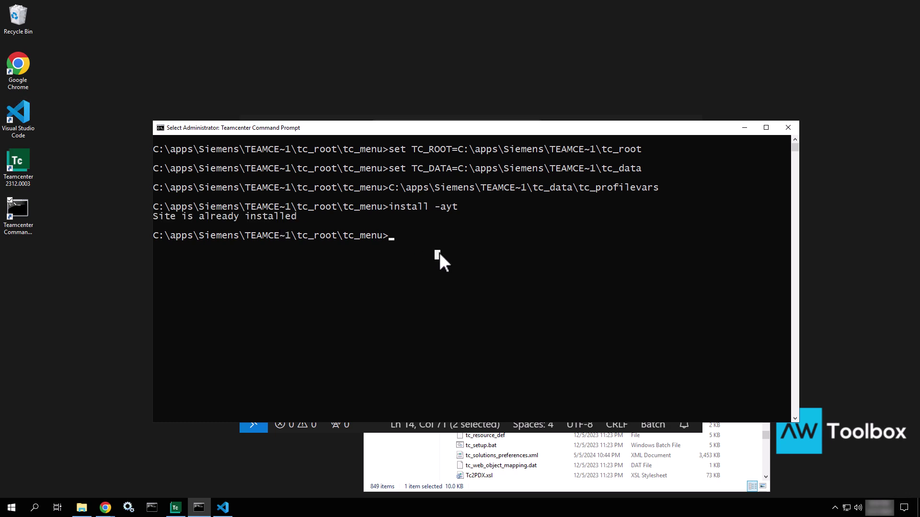
pyautogui.press('Escape')
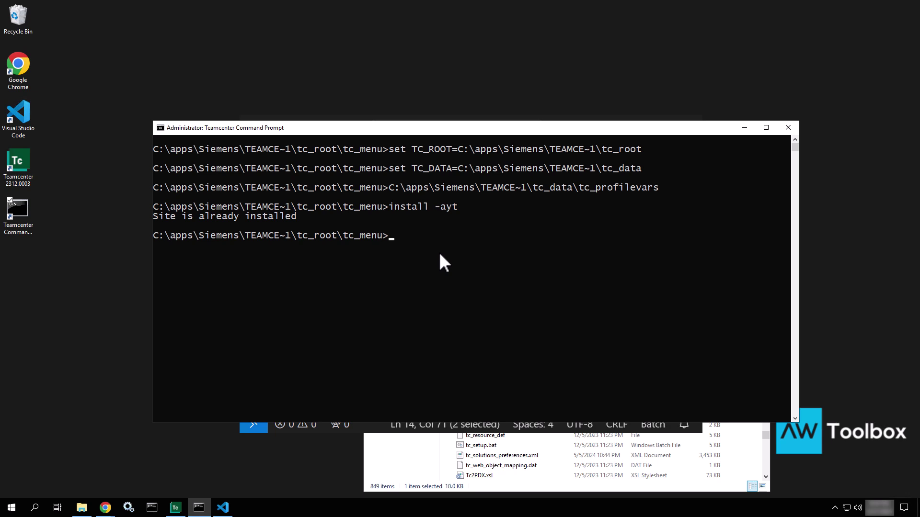
pyautogui.write('list_users -u=infodba -p=infodba ')
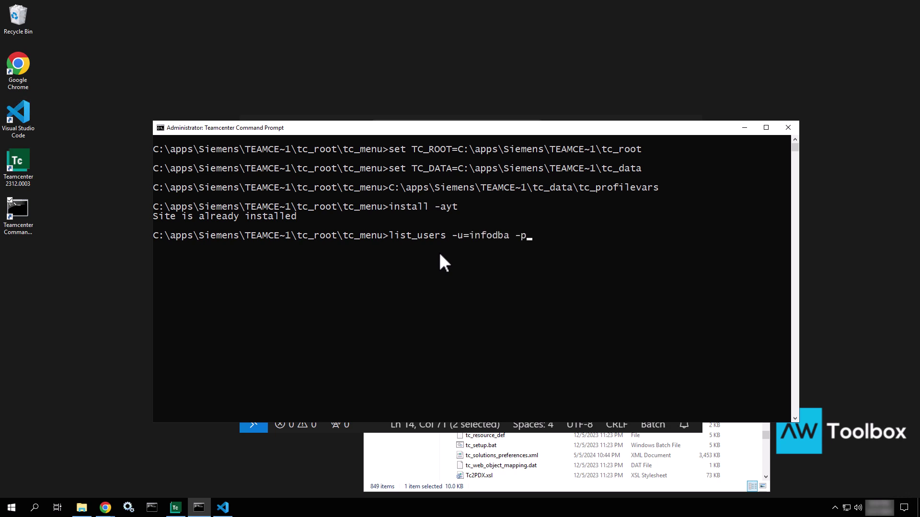
pyautogui.write('-g=dba')
pyautogui.press('Return')
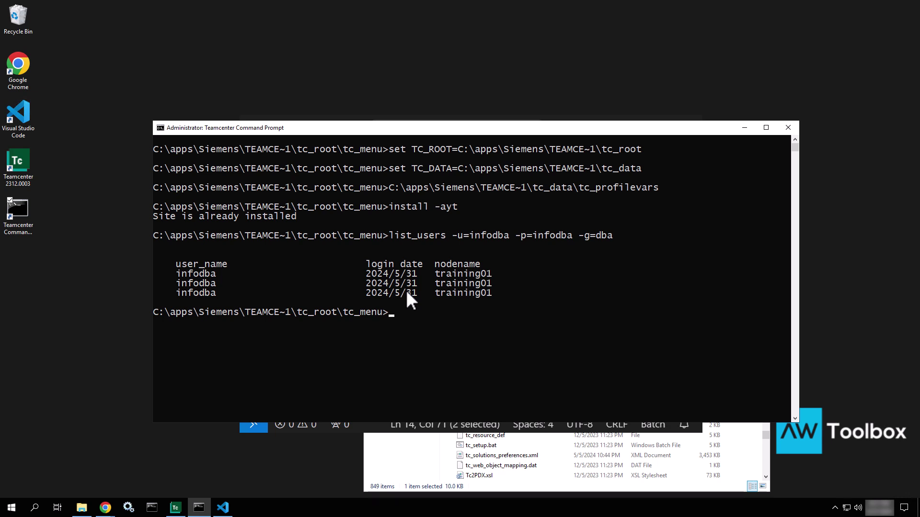
# Minimize the command prompt, close tc_profilevars.bat and VS Code, and return to the login error.
pyautogui.click(739, 132)
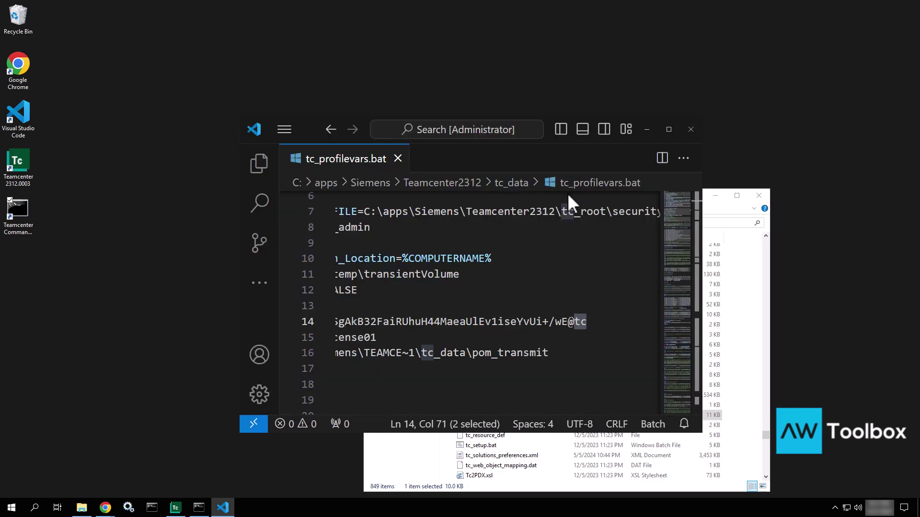
pyautogui.click(397, 158)
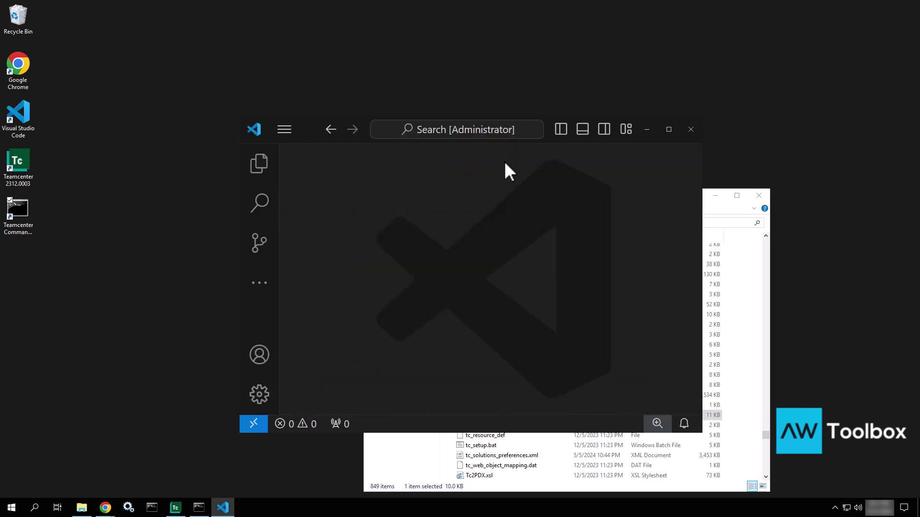
pyautogui.click(696, 135)
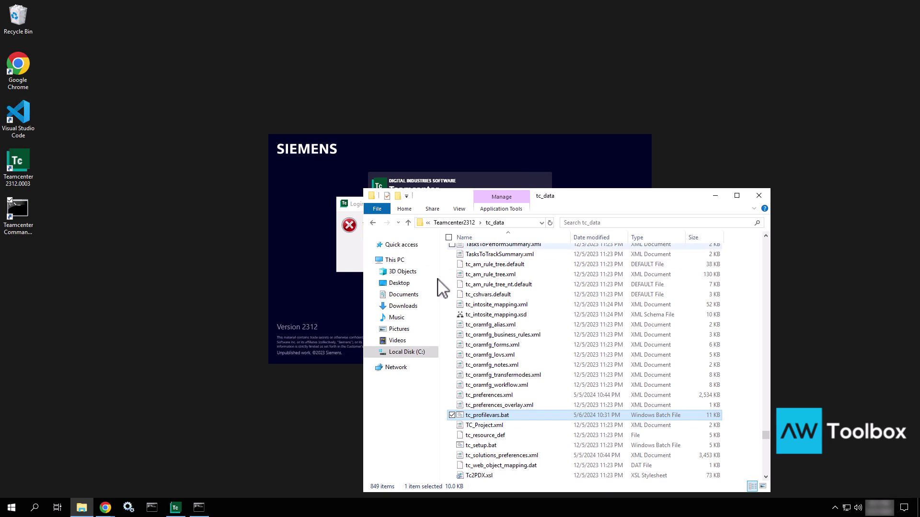
pyautogui.click(335, 263)
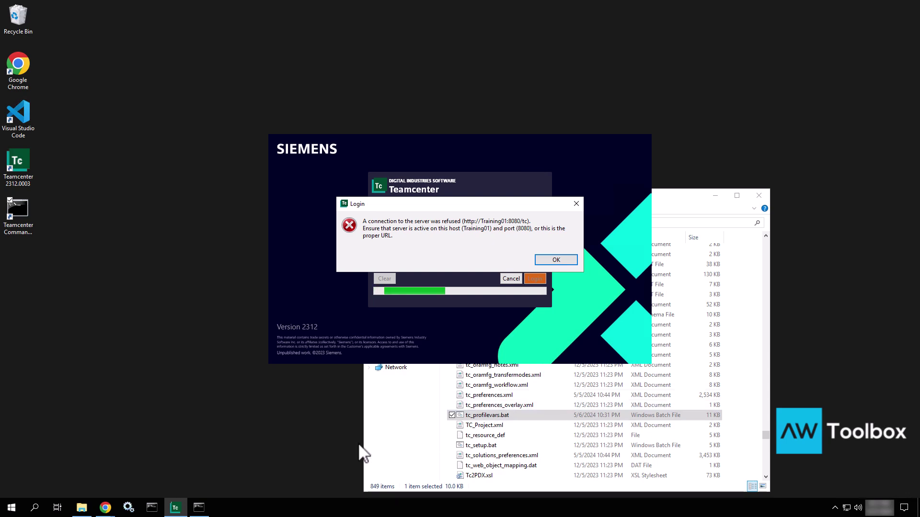
# Open the Windows Services console from the taskbar gear icon.
pyautogui.click(128, 508)
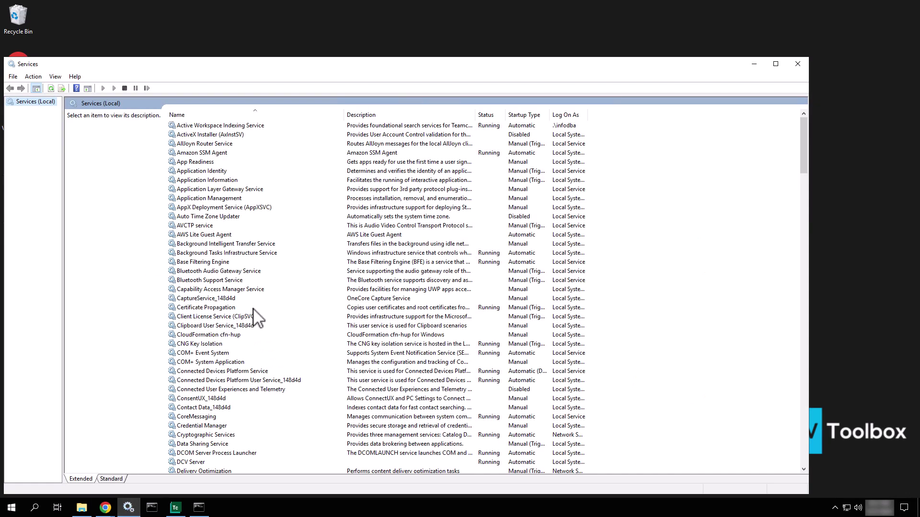
# Start the WildFly Application Server service, then close the Services window.
pyautogui.click(254, 308)
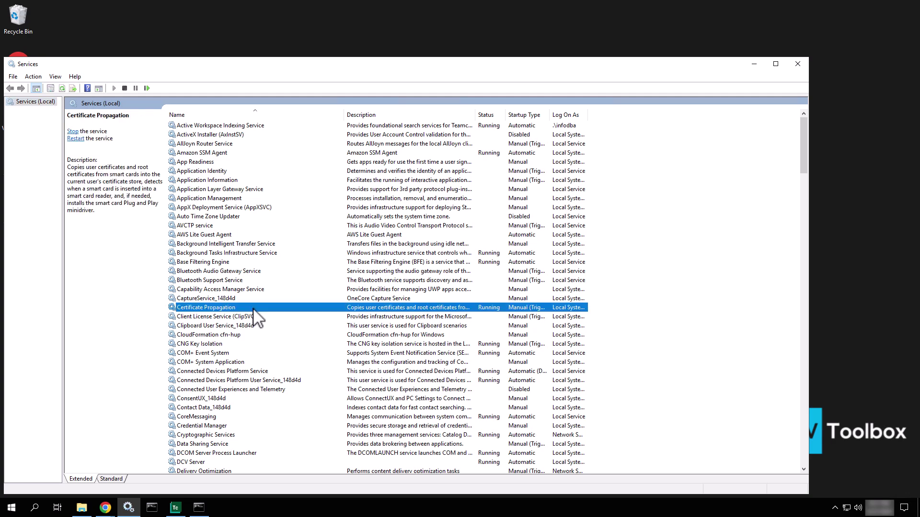
pyautogui.press('w')
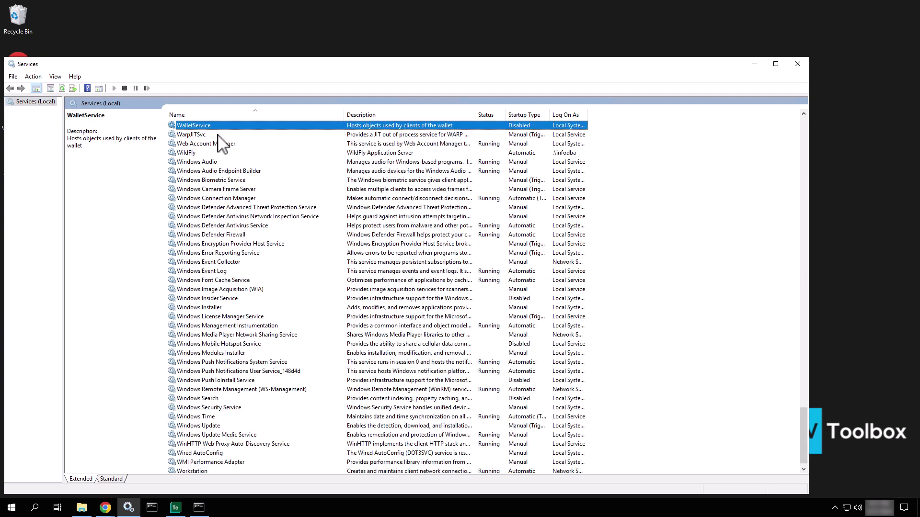
pyautogui.click(217, 152)
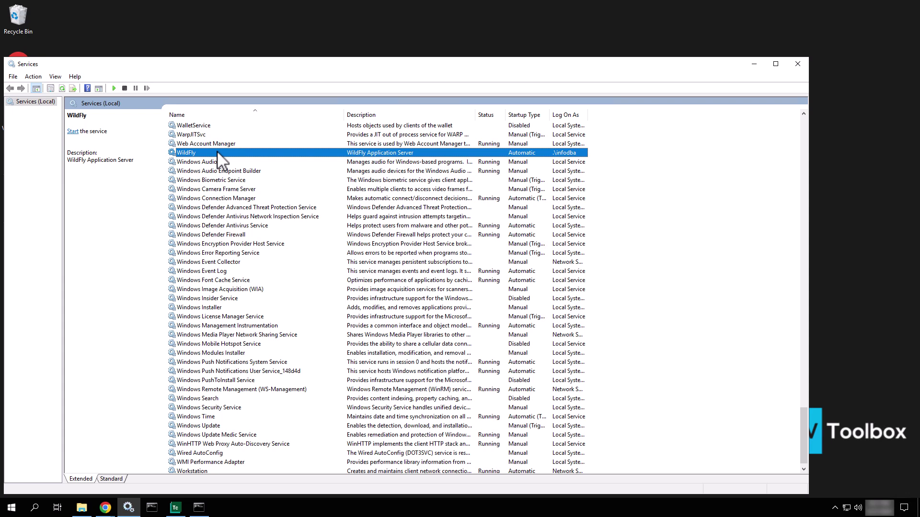
pyautogui.rightClick(217, 151)
pyautogui.click(239, 158)
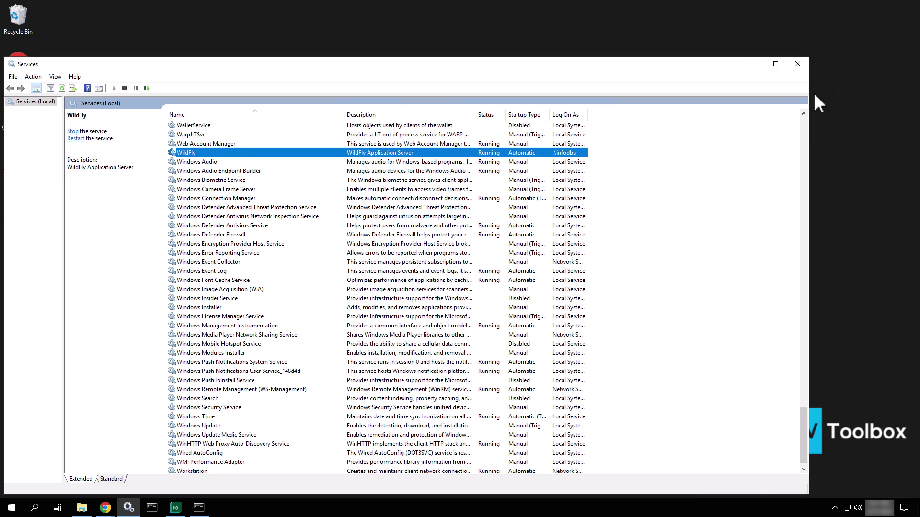
pyautogui.click(798, 64)
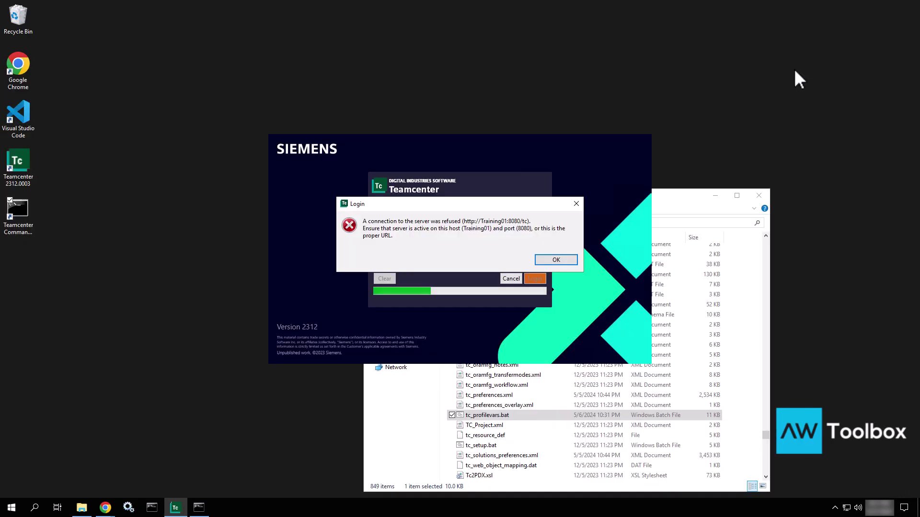
# Dismiss the connection-refused error and log in again with the administrator password.
pyautogui.click(555, 260)
pyautogui.click(433, 217)
pyautogui.write('infodba')
pyautogui.press('Return')
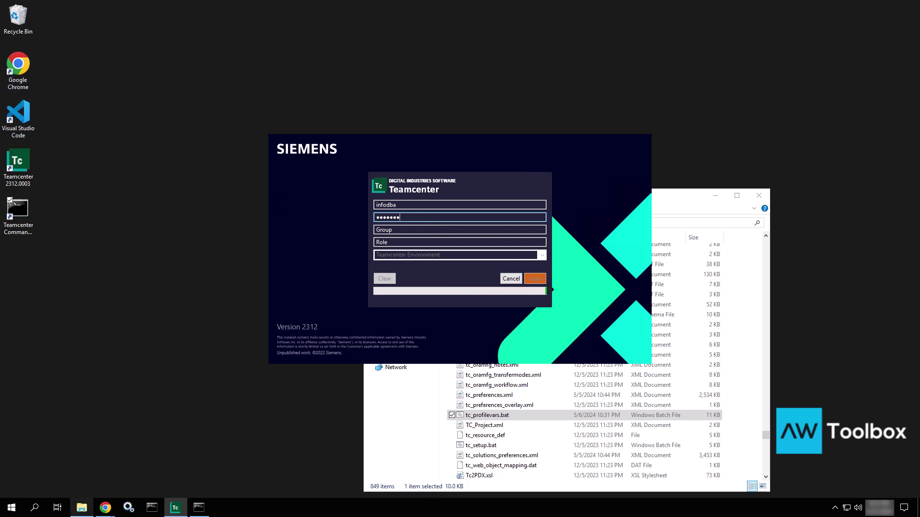
# Sign in on the Chrome Teamcenter login page with the account's user name and password.
pyautogui.moveTo(105, 507)
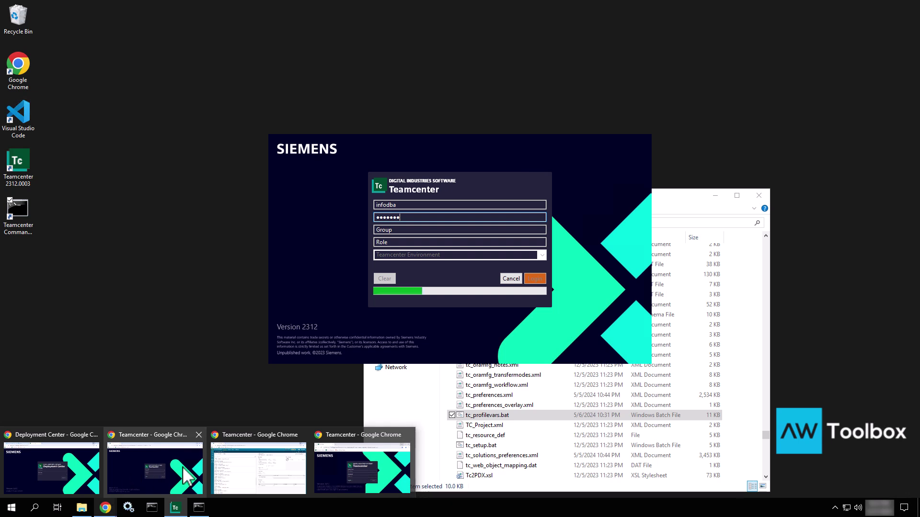
pyautogui.click(343, 469)
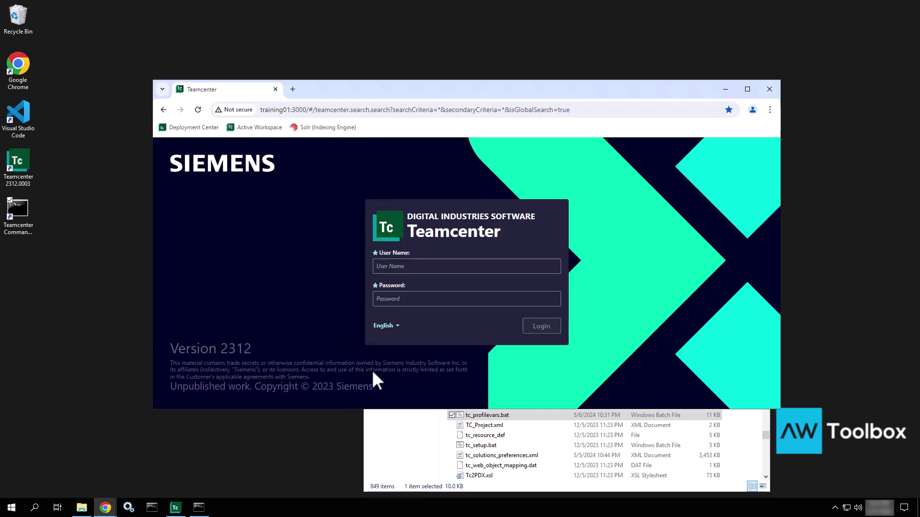
pyautogui.click(408, 266)
pyautogui.write('infodba')
pyautogui.press('Tab')
pyautogui.write('infodba')
pyautogui.press('Return')
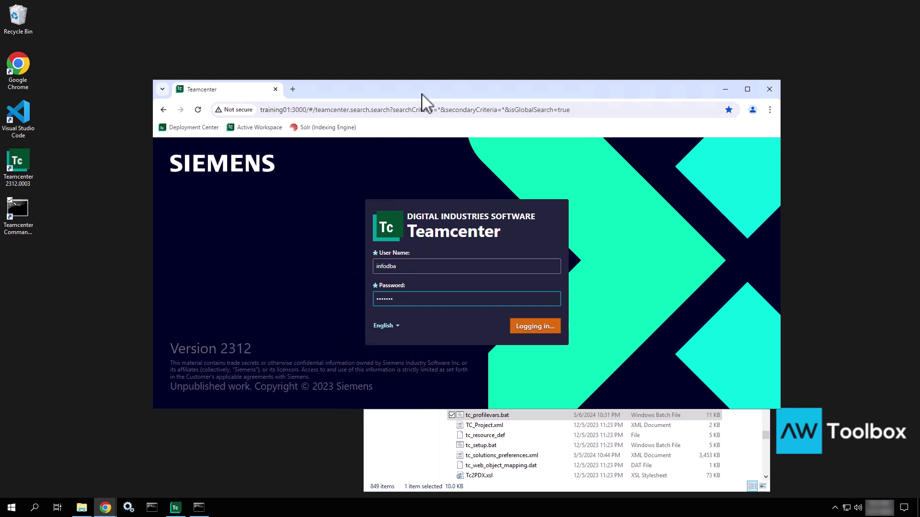
# Close the tc_data folder window and move the browser back to the screen centre.
pyautogui.moveTo(436, 101); pyautogui.dragTo(811, 156)
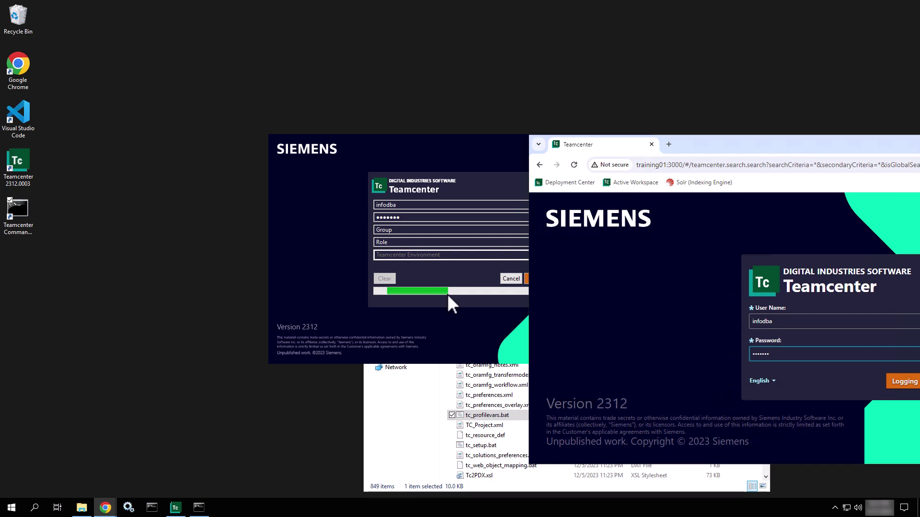
pyautogui.click(405, 426)
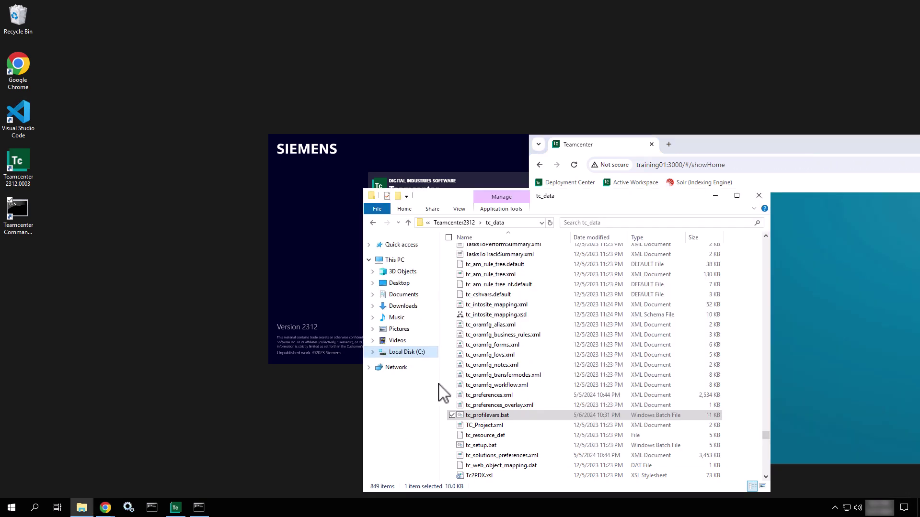
pyautogui.click(761, 201)
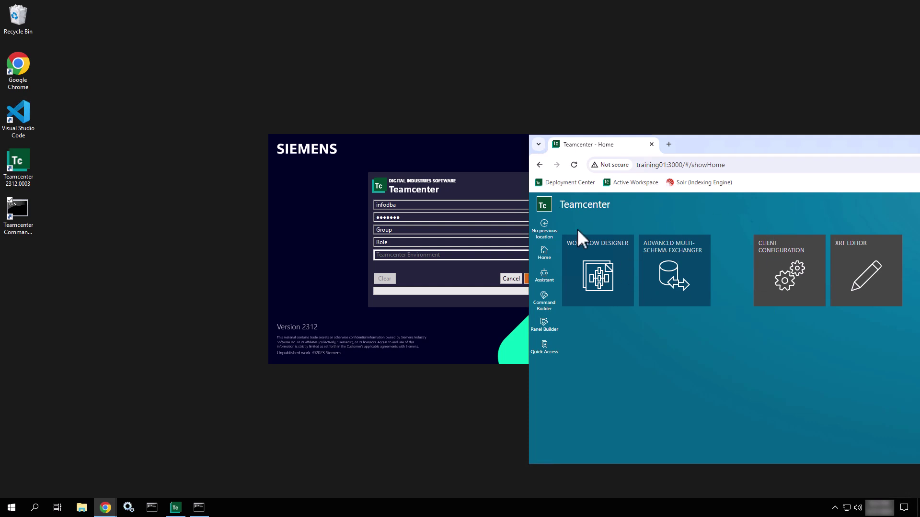
pyautogui.moveTo(711, 143); pyautogui.dragTo(435, 117)
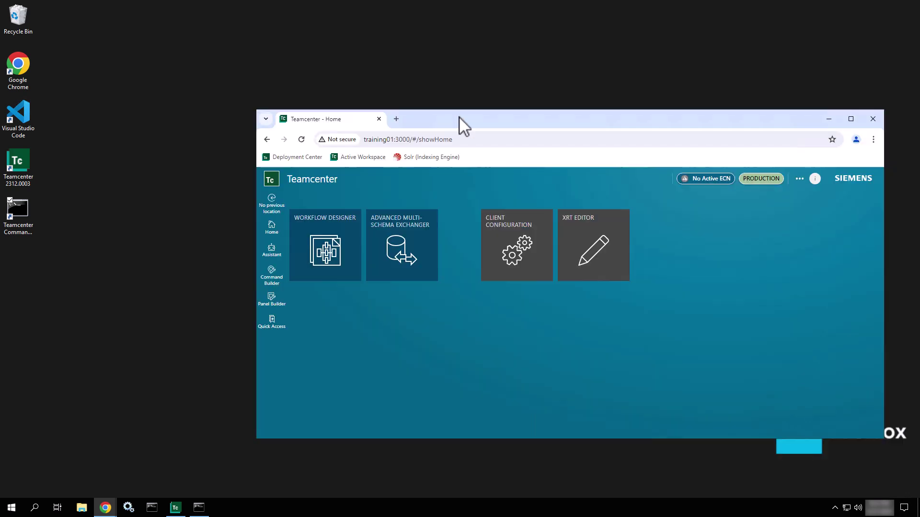
# Hide Chrome while the rich client loads My Teamcenter, then restore the Active Workspace home page.
pyautogui.click(828, 120)
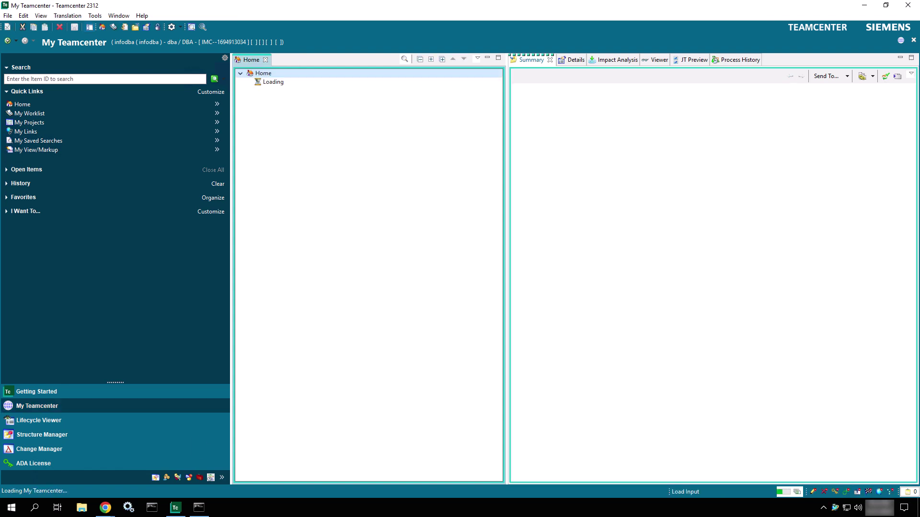
pyautogui.moveTo(112, 514)
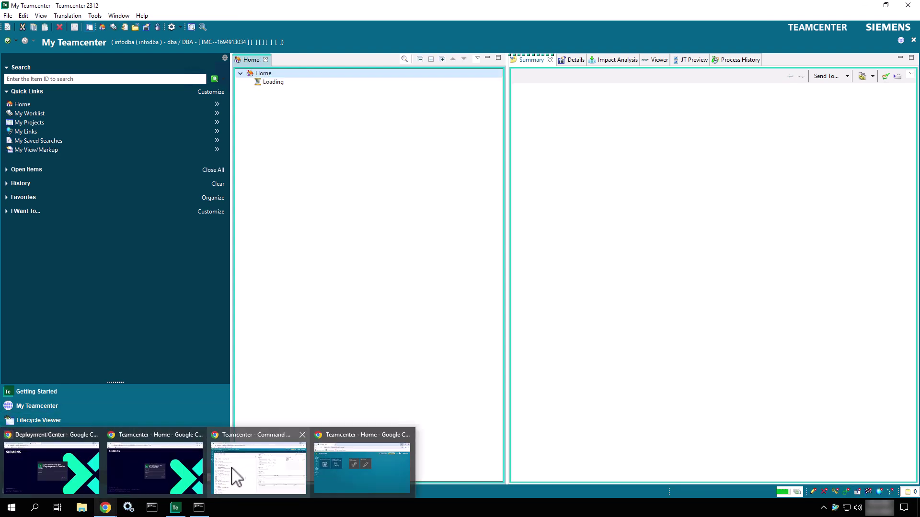
pyautogui.click(171, 474)
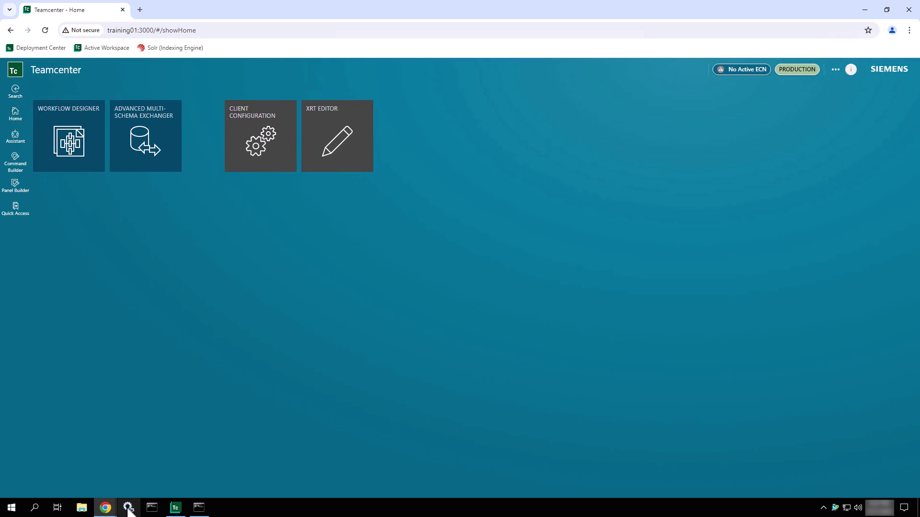
# Browse C: > apps > Siemens > Teamcenter2312 > tc_root > logs in File Explorer.
pyautogui.click(80, 509)
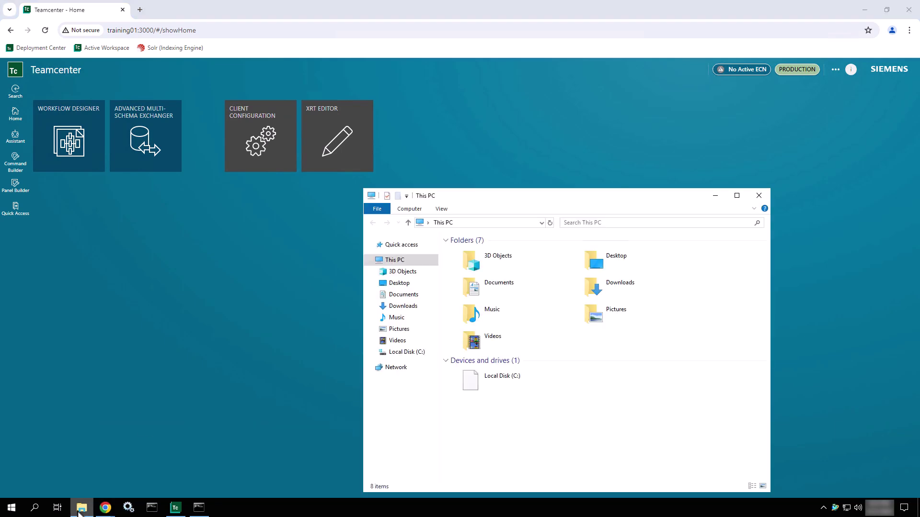
pyautogui.click(511, 382)
pyautogui.doubleClick(512, 382)
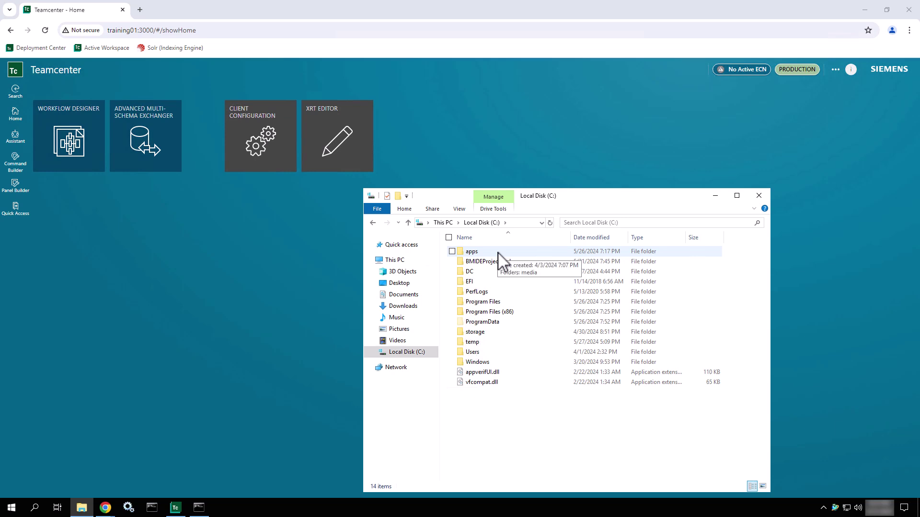
pyautogui.doubleClick(498, 252)
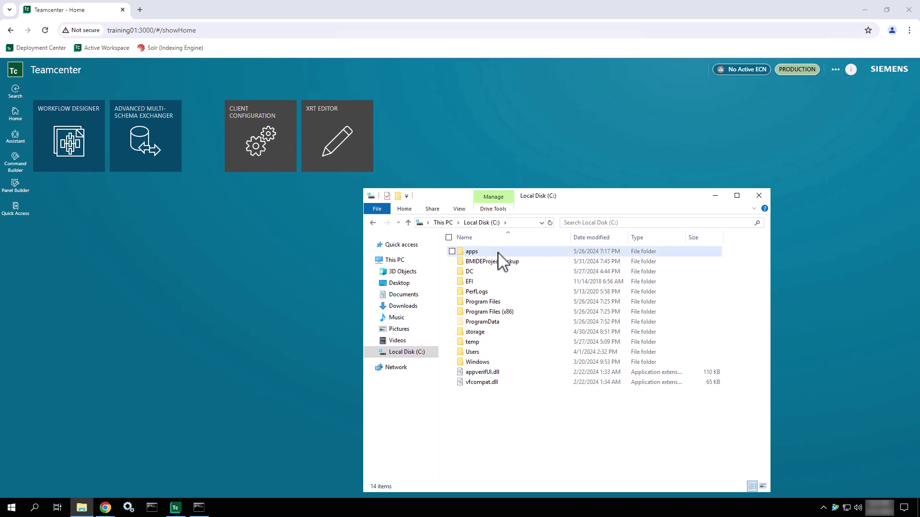
pyautogui.doubleClick(494, 283)
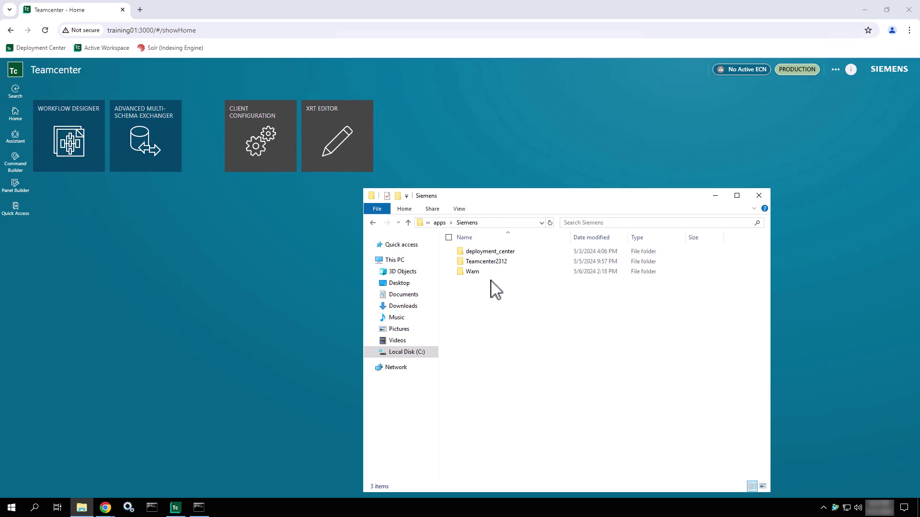
pyautogui.doubleClick(493, 264)
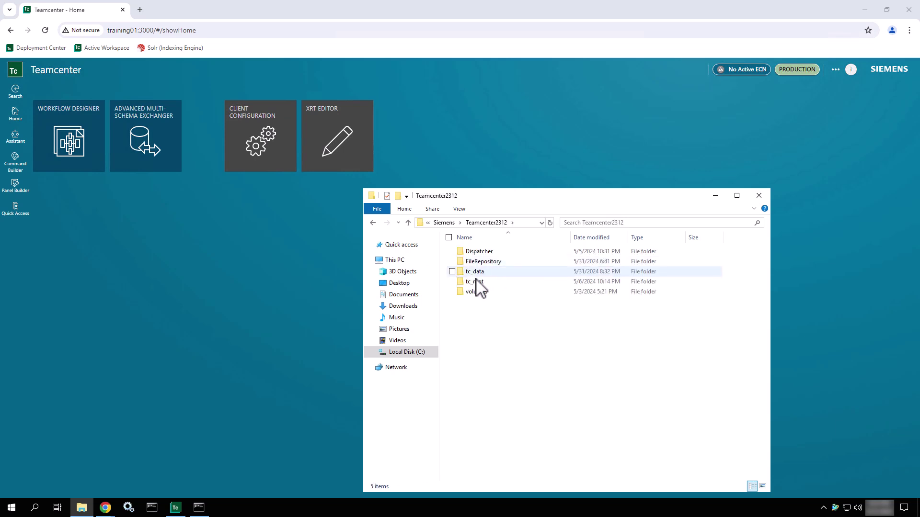
pyautogui.doubleClick(475, 282)
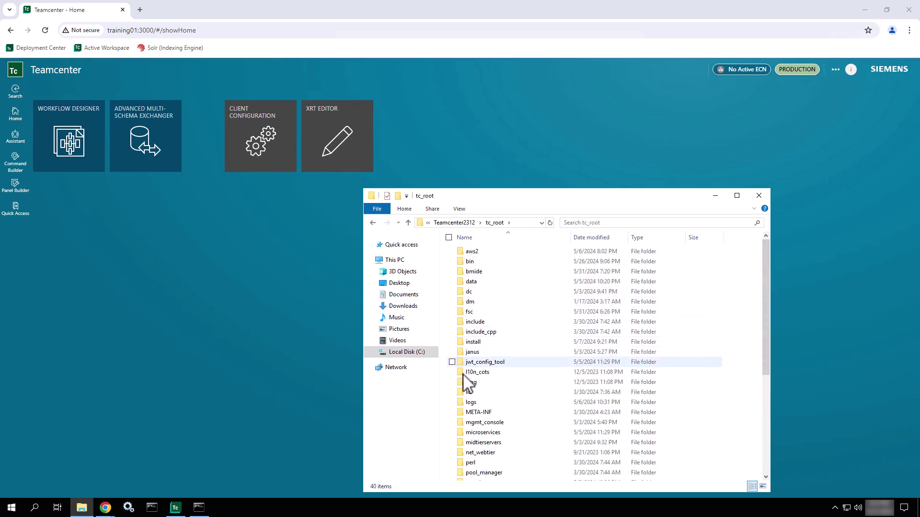
pyautogui.click(467, 404)
pyautogui.doubleClick(468, 402)
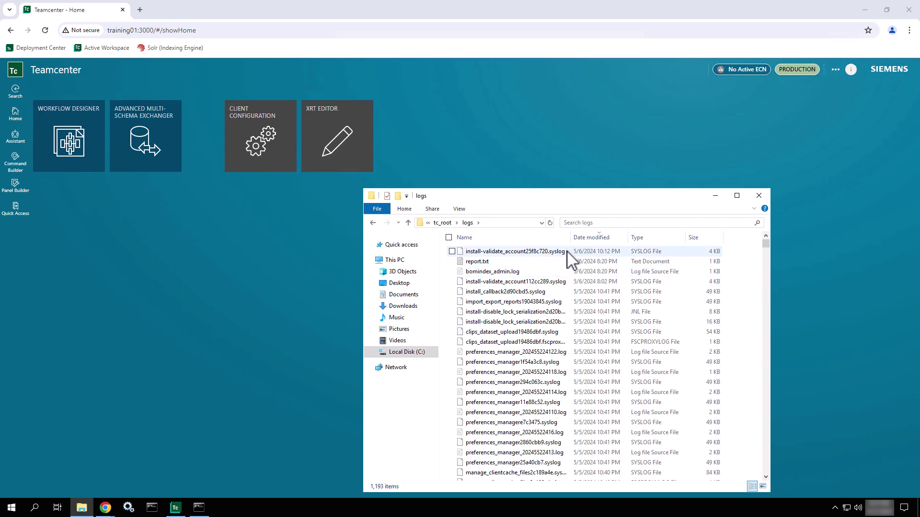
# Select the install-validate syslogs and sort the logs by Date modified, newest first.
pyautogui.click(566, 251)
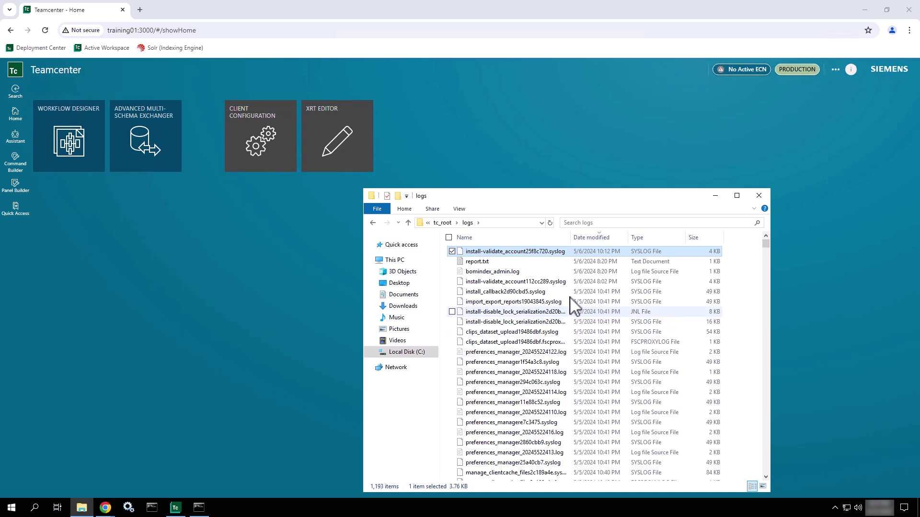
pyautogui.click(573, 283)
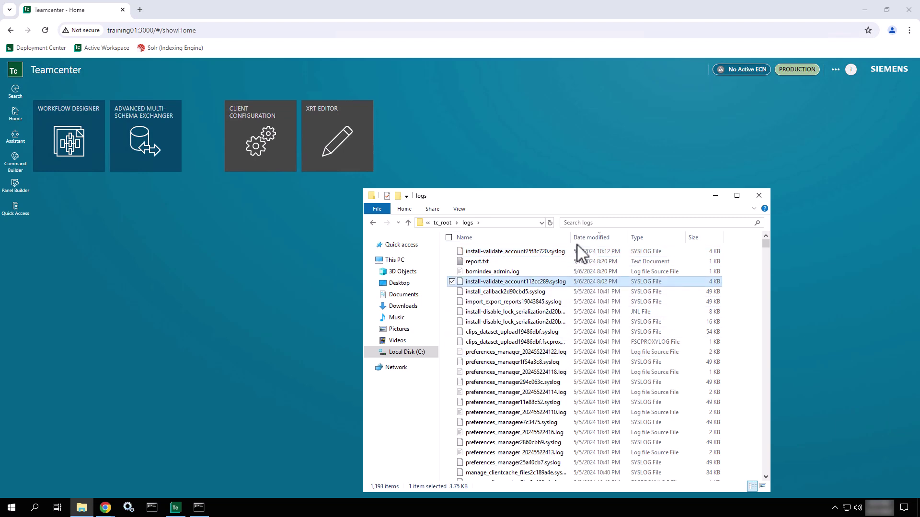
pyautogui.click(591, 239)
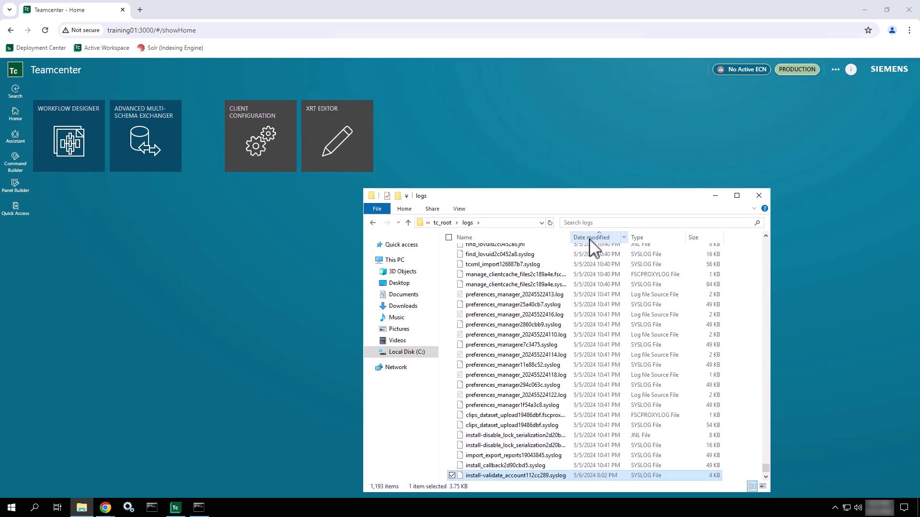
pyautogui.click(590, 238)
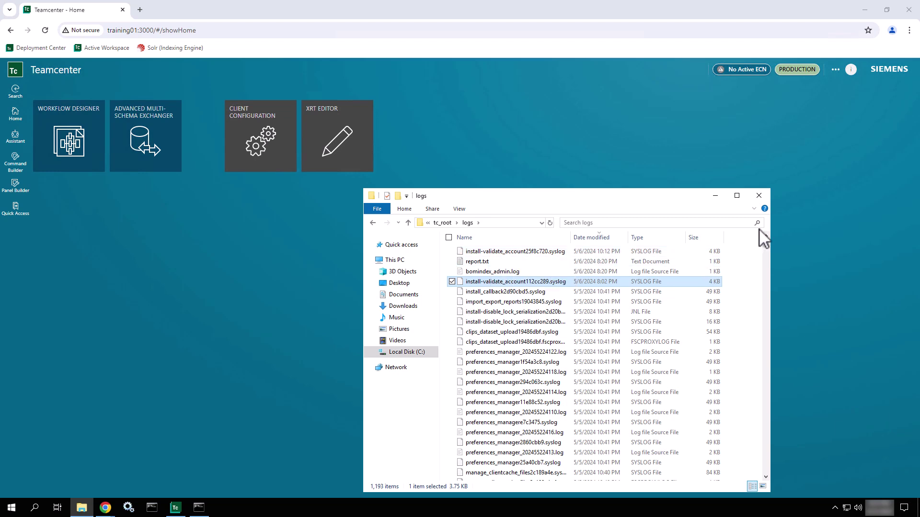
# Jump to %TEMP% from the address bar, widen the Name column, and browse up through Temp.
pyautogui.click(499, 223)
pyautogui.write('%TEMP%')
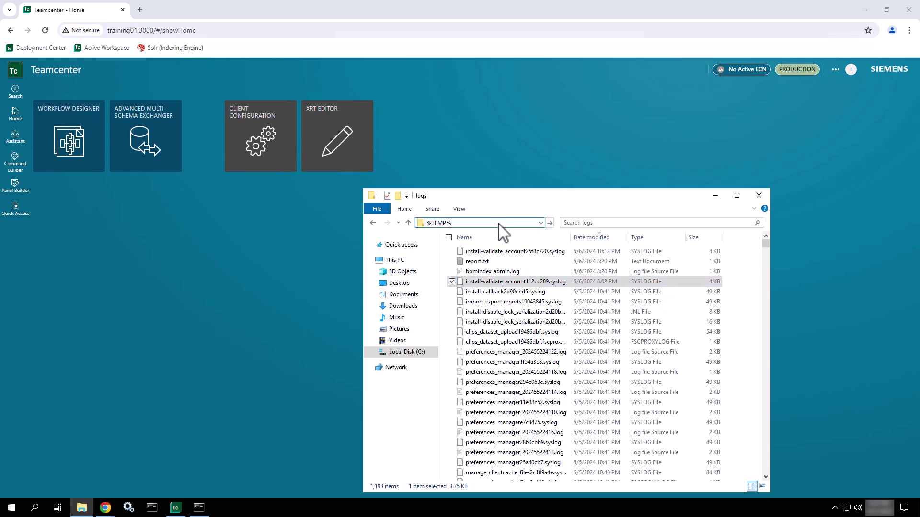
pyautogui.press('Return')
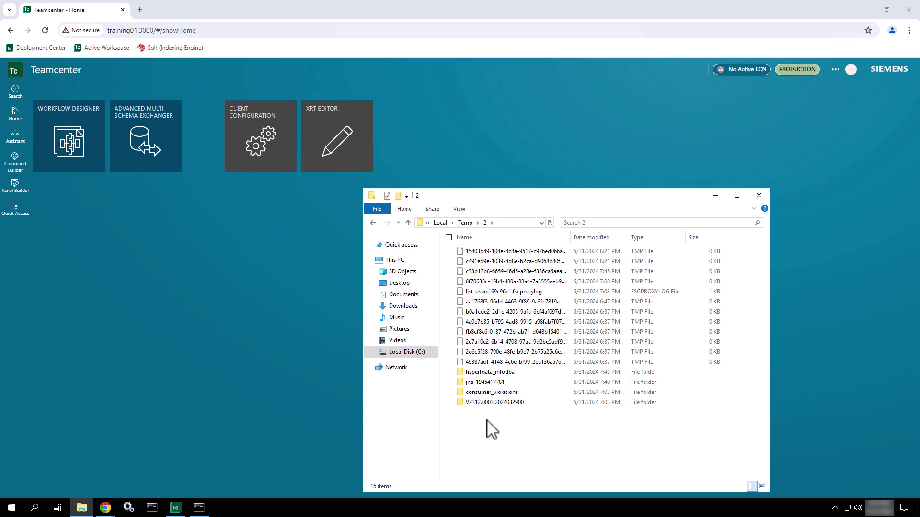
pyautogui.click(502, 402)
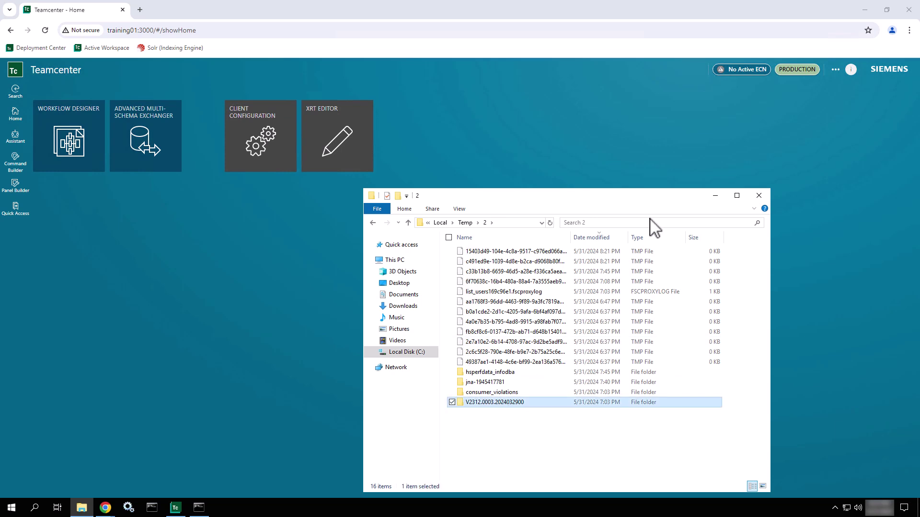
pyautogui.moveTo(569, 240); pyautogui.dragTo(649, 263)
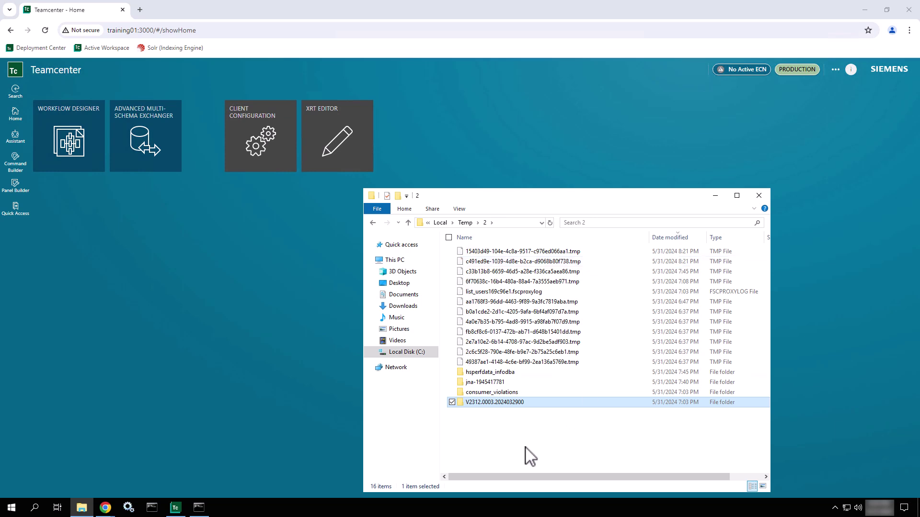
pyautogui.click(465, 223)
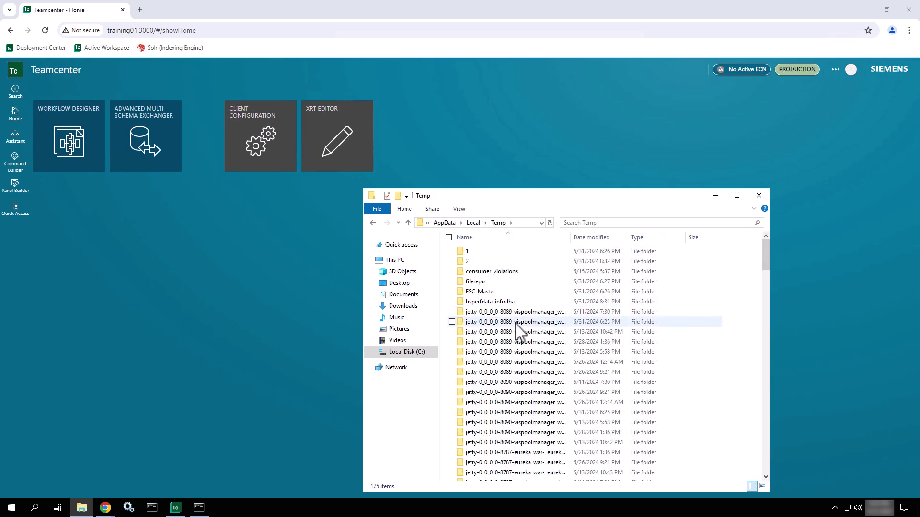
pyautogui.scroll(-12, 516, 323)
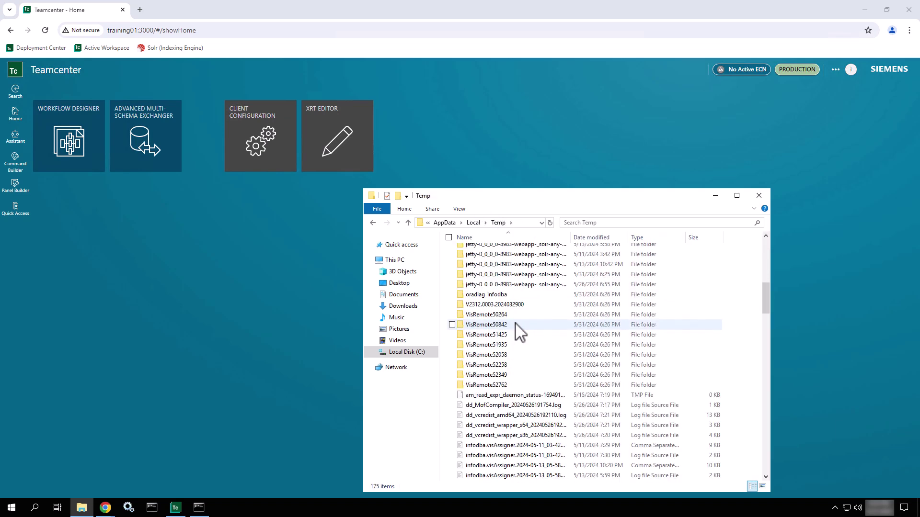
pyautogui.click(519, 275)
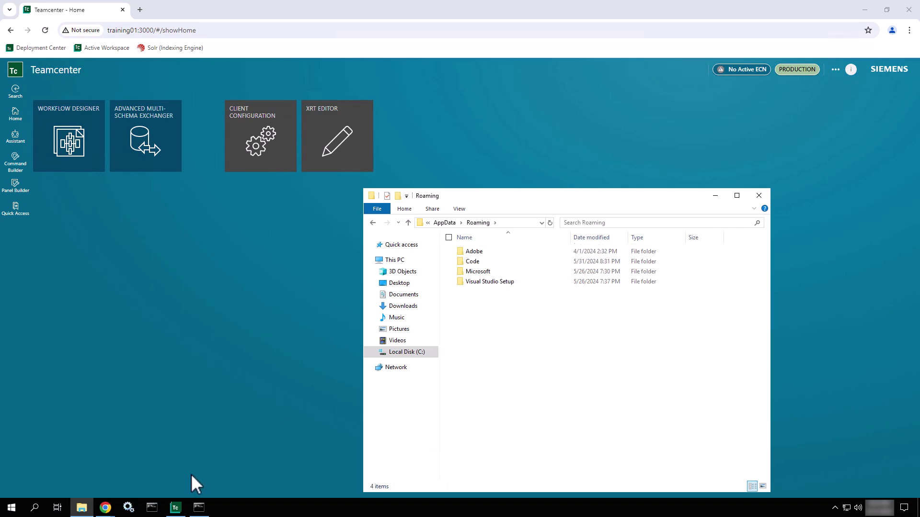
# Show Help > About in the rich client and highlight the Rich Client Log File folder path.
pyautogui.click(175, 507)
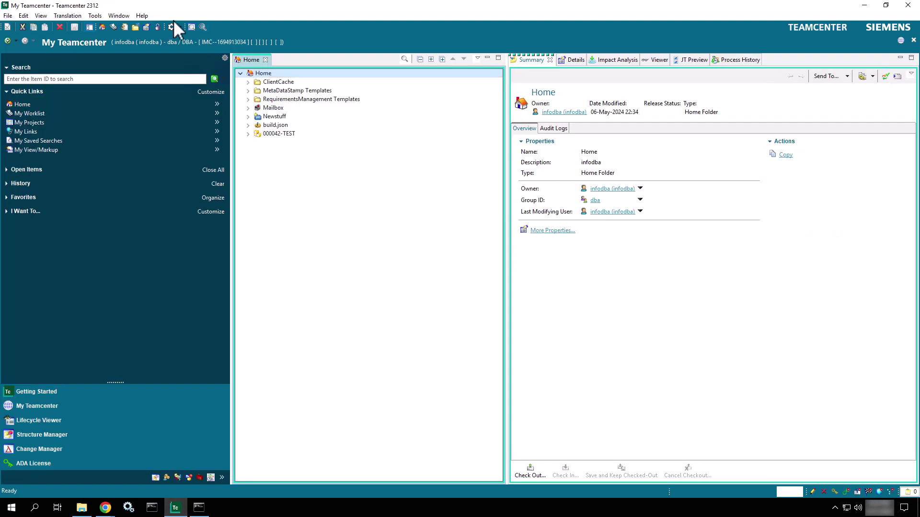
pyautogui.click(140, 16)
pyautogui.click(150, 37)
pyautogui.moveTo(521, 204); pyautogui.dragTo(411, 199)
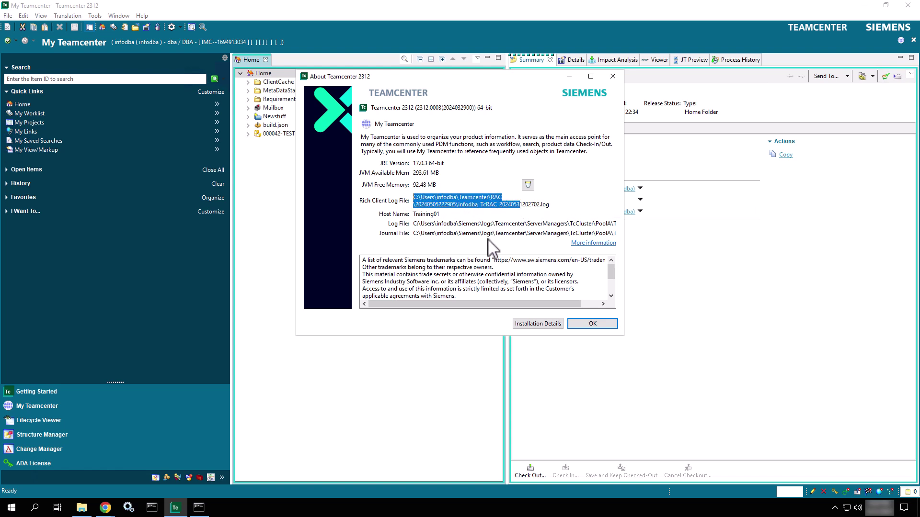
pyautogui.click(82, 508)
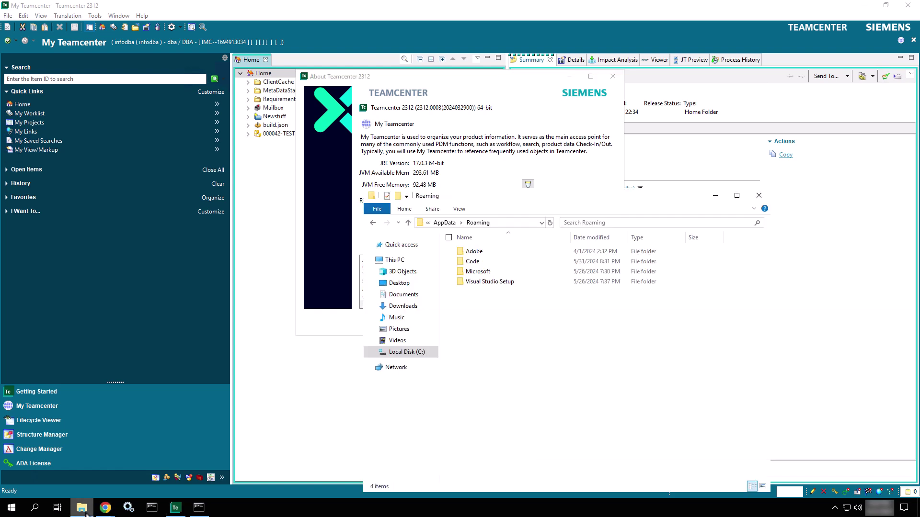
pyautogui.click(447, 223)
pyautogui.click(440, 223)
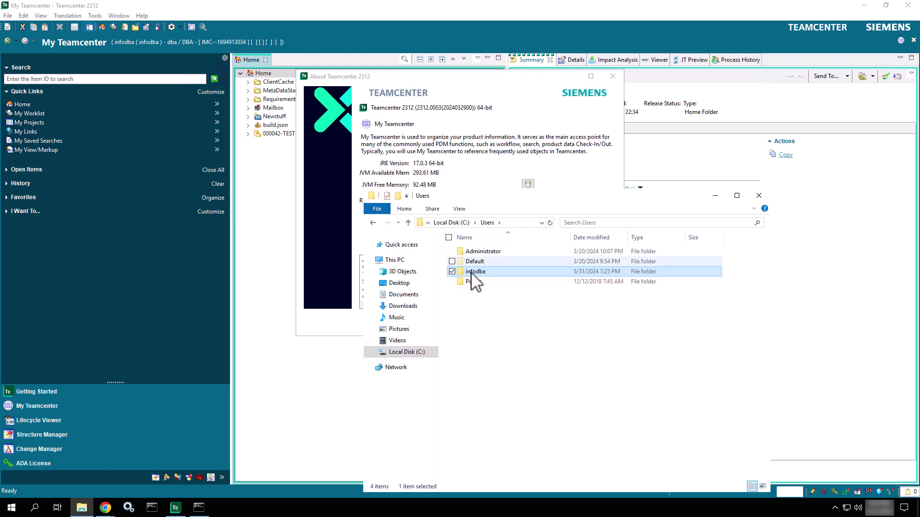
pyautogui.doubleClick(476, 271)
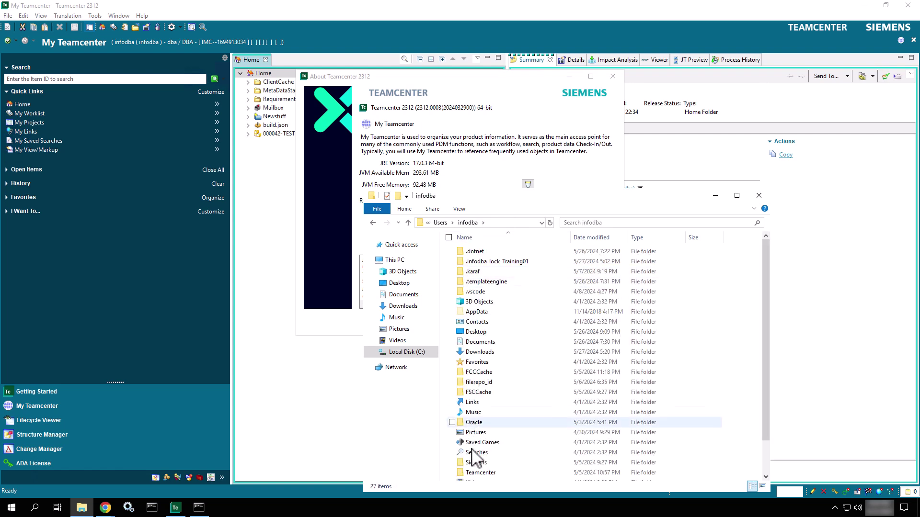
pyautogui.doubleClick(479, 472)
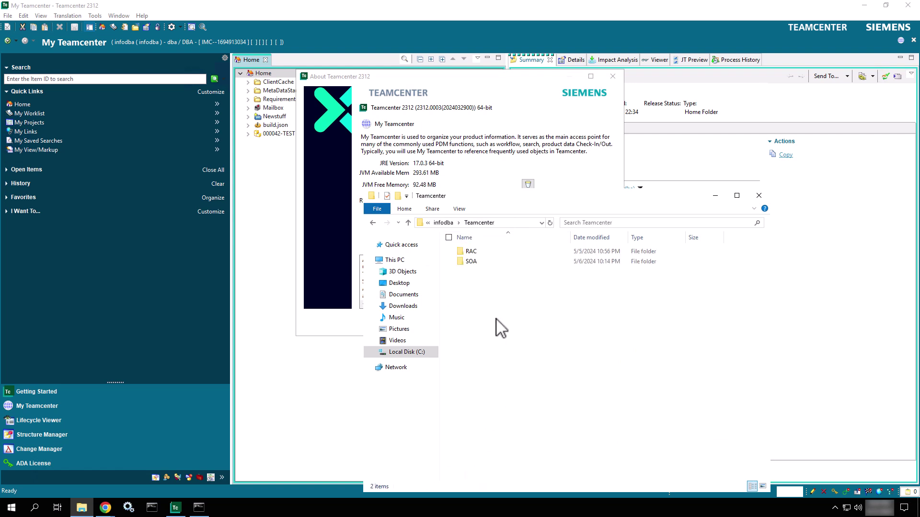
pyautogui.doubleClick(480, 255)
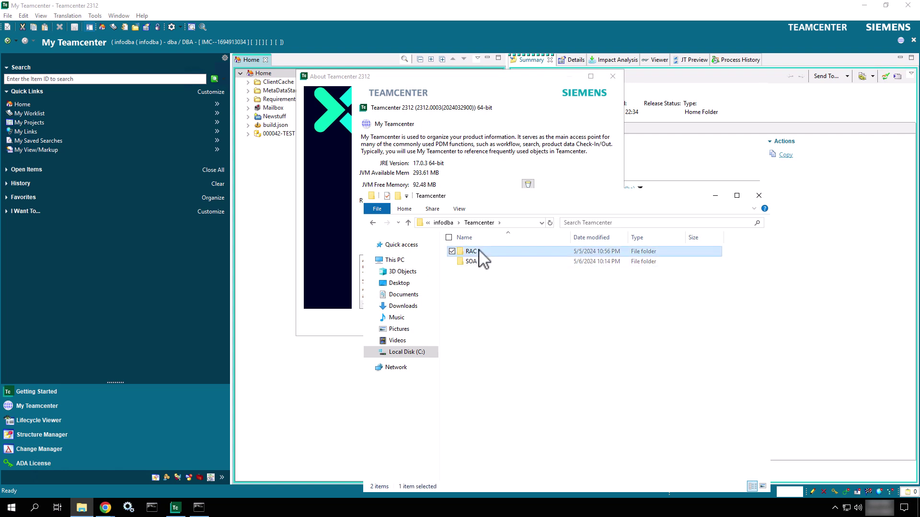
pyautogui.doubleClick(487, 251)
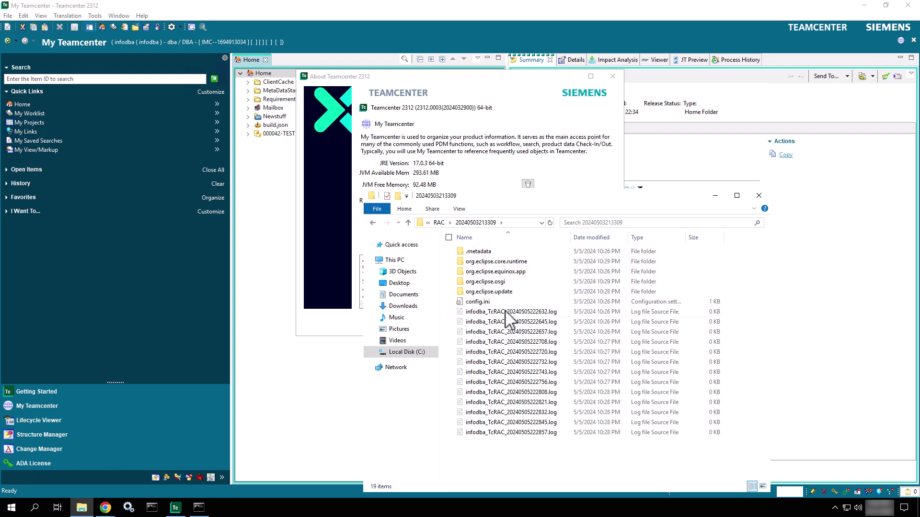
pyautogui.click(511, 312)
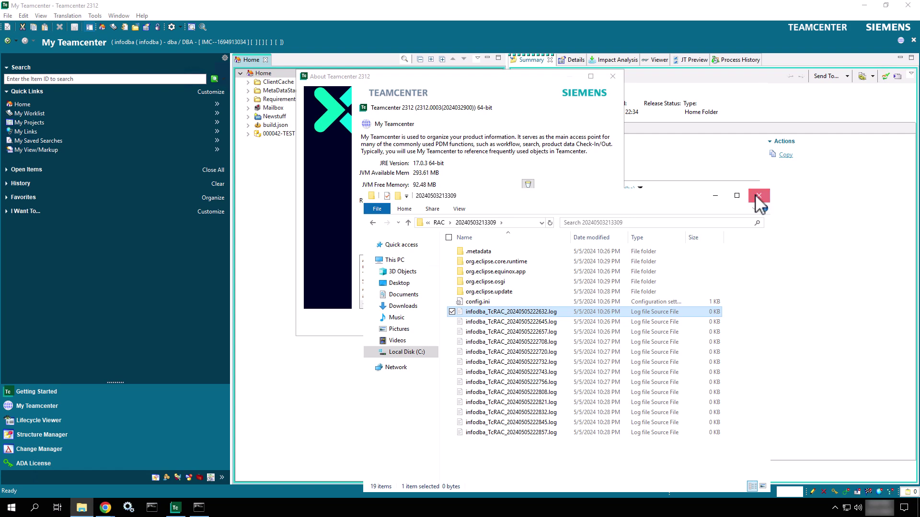
pyautogui.click(758, 196)
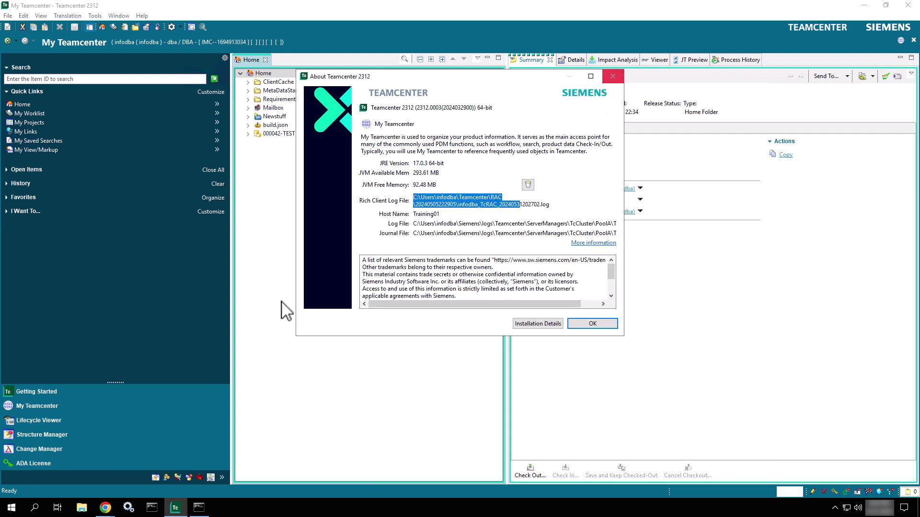
# Reopen File Explorer and browse C: > Users > user folder > Siemens > logs.
pyautogui.click(82, 508)
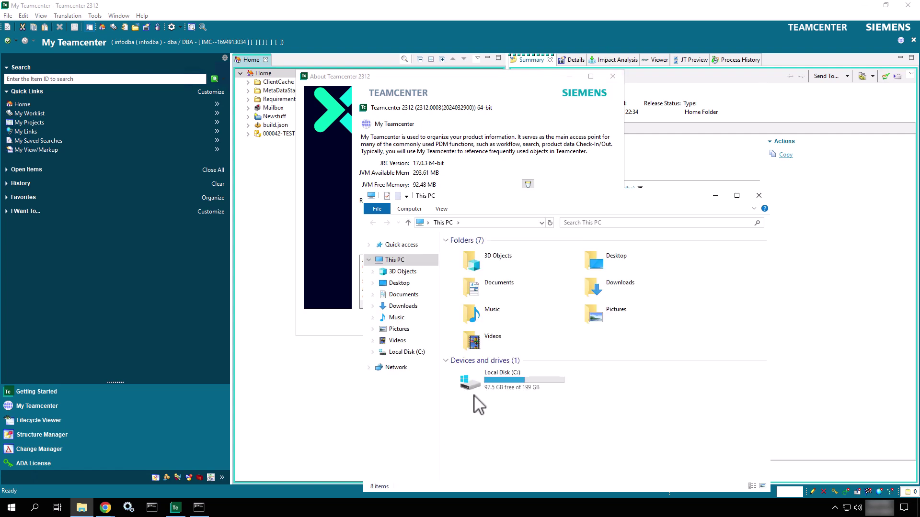
pyautogui.doubleClick(494, 389)
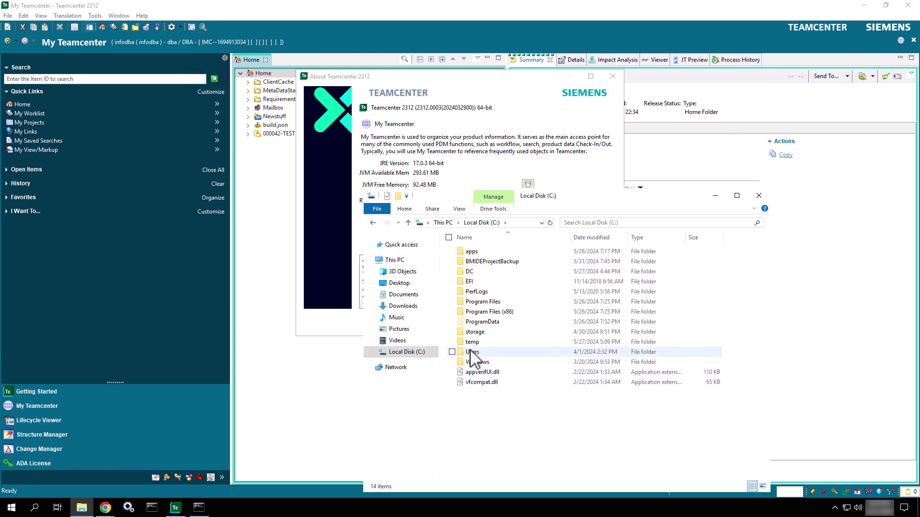
pyautogui.doubleClick(472, 352)
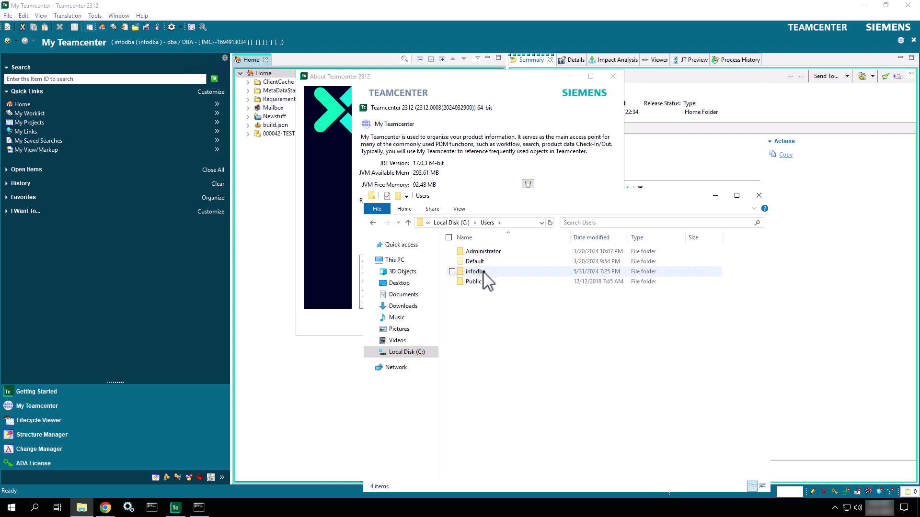
pyautogui.doubleClick(476, 271)
pyautogui.scroll(-2, 493, 338)
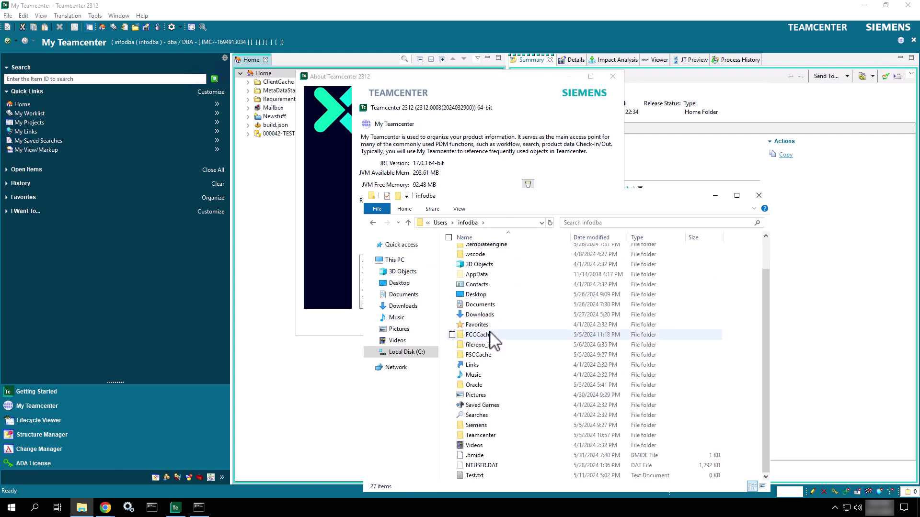
pyautogui.doubleClick(498, 426)
pyautogui.doubleClick(484, 254)
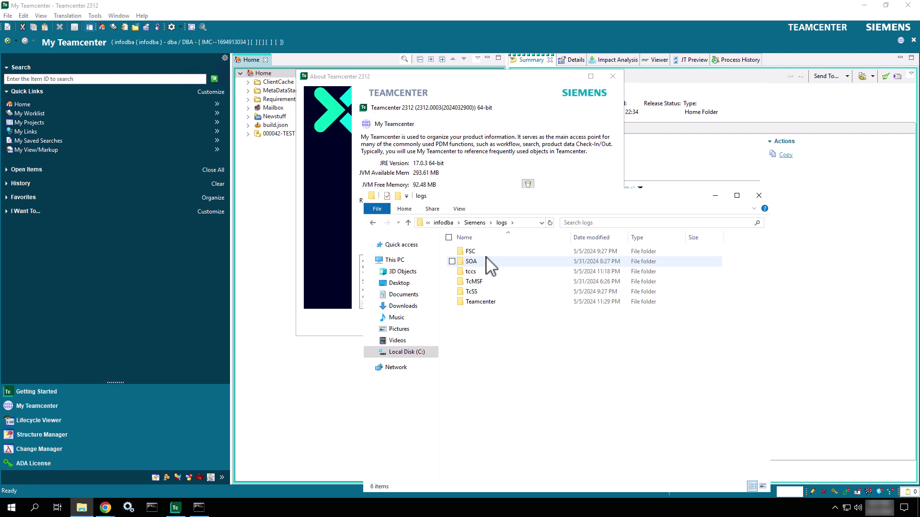
# Continue into Teamcenter > WebTiers > TcClusterDB > Training01 > WebTier > process and right-click WebTier.log.
pyautogui.moveTo(486, 257)
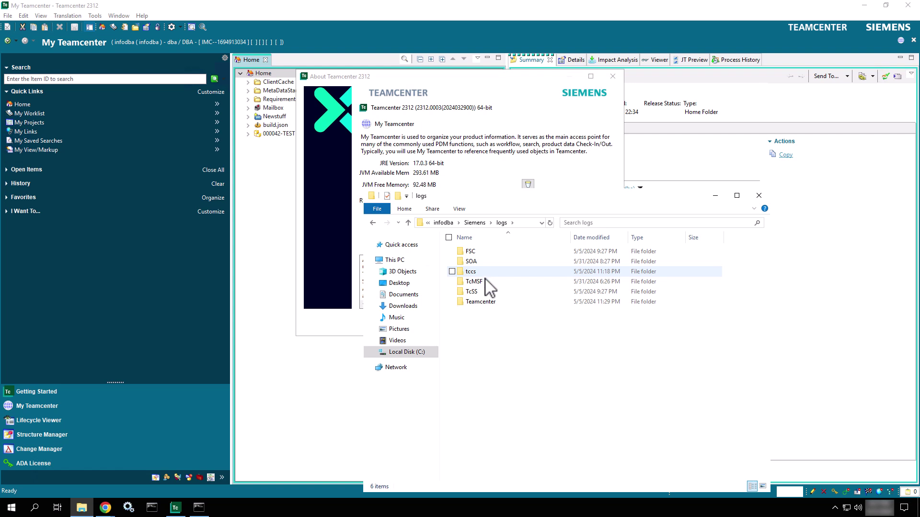
pyautogui.doubleClick(511, 305)
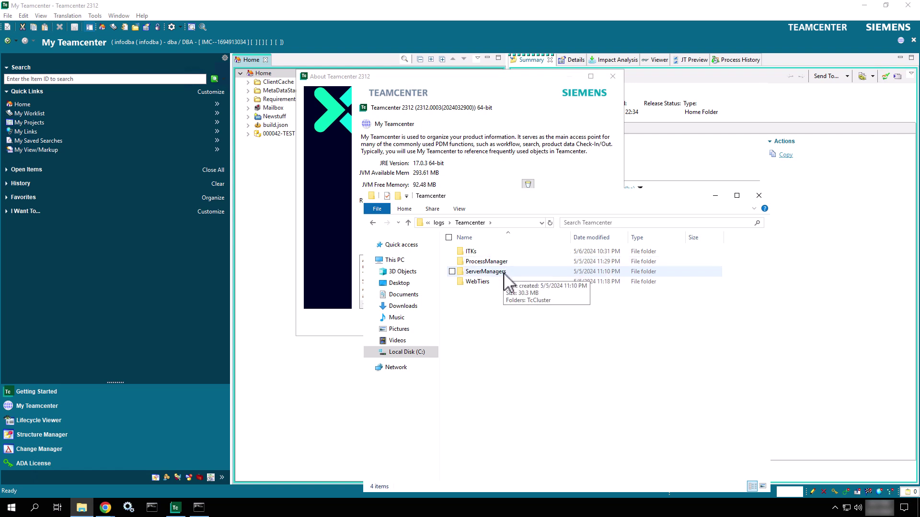
pyautogui.doubleClick(503, 282)
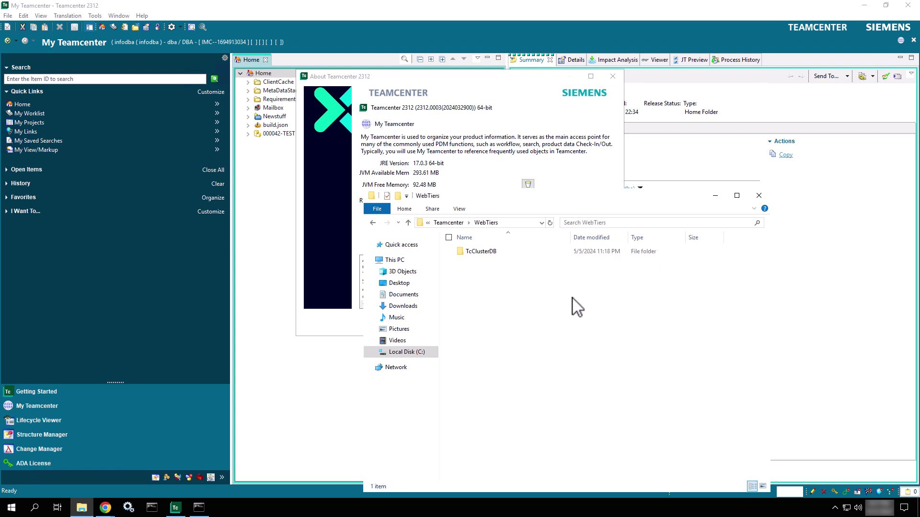
pyautogui.doubleClick(479, 254)
pyautogui.doubleClick(479, 254)
pyautogui.doubleClick(482, 261)
pyautogui.doubleClick(492, 254)
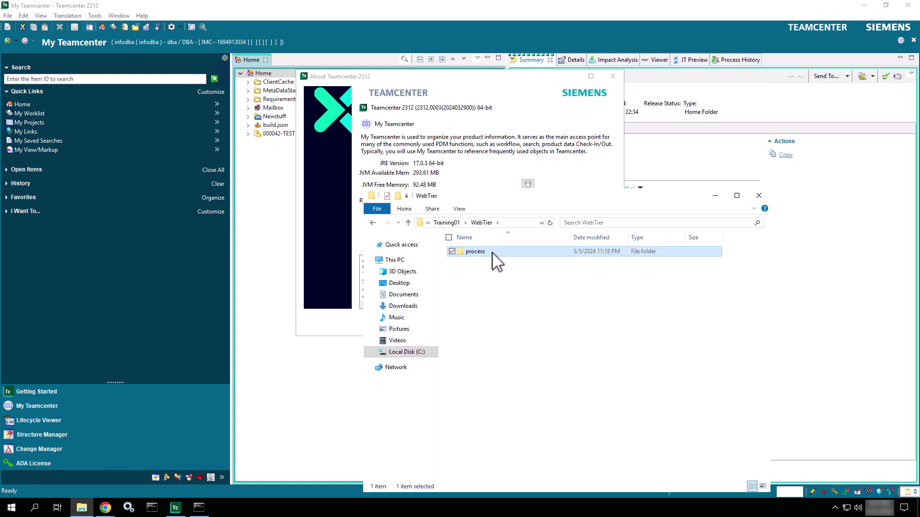
pyautogui.click(492, 253)
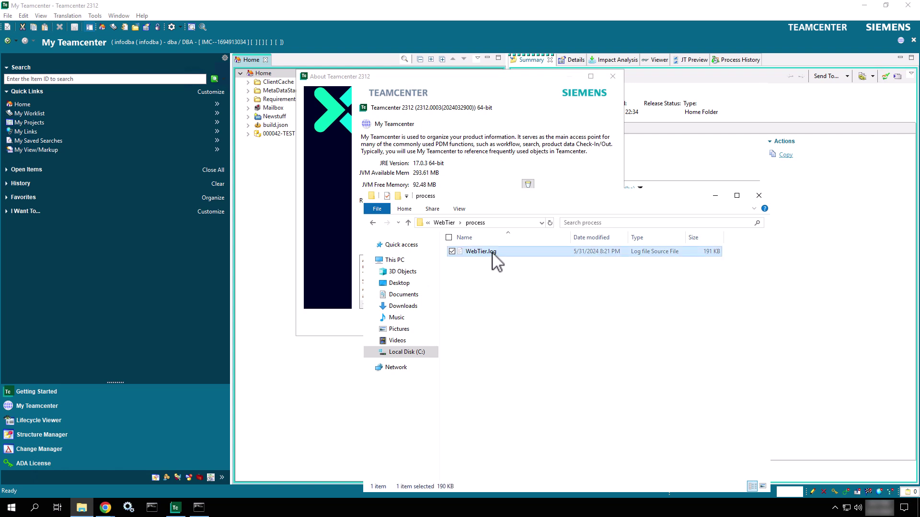
pyautogui.rightClick(493, 254)
# Open WebTier.log with Code, maximize the window and reset the zoom.
pyautogui.click(424, 283)
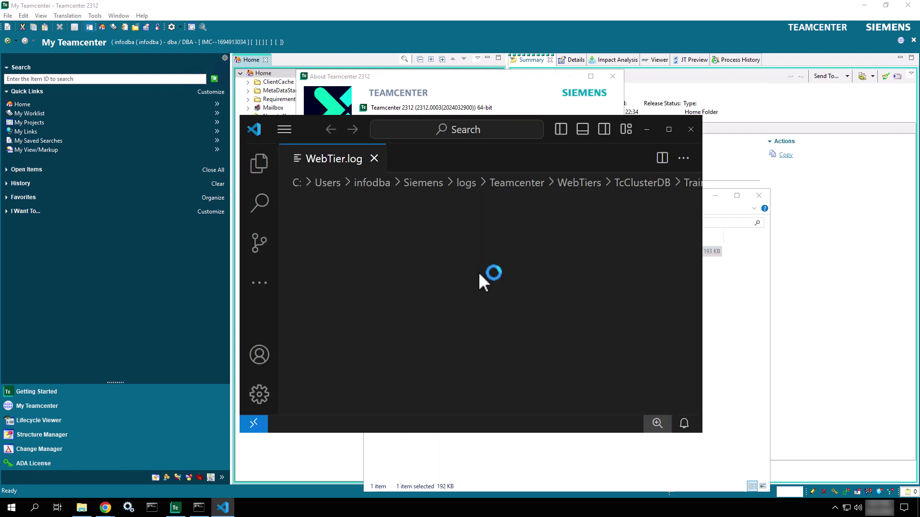
pyautogui.click(669, 129)
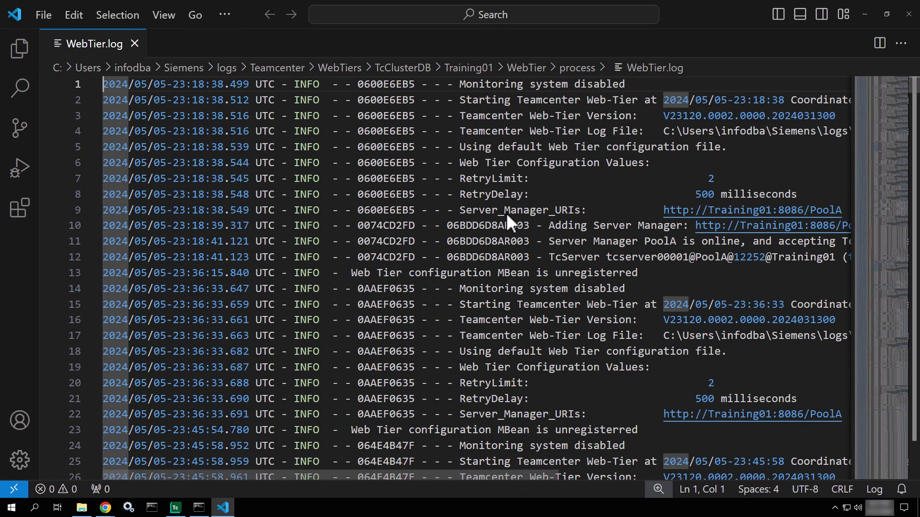
pyautogui.hotkey('ctrl', '-')
pyautogui.hotkey('ctrl', '-')
pyautogui.hotkey('ctrl', '-')
pyautogui.scroll(-20, 507, 215)
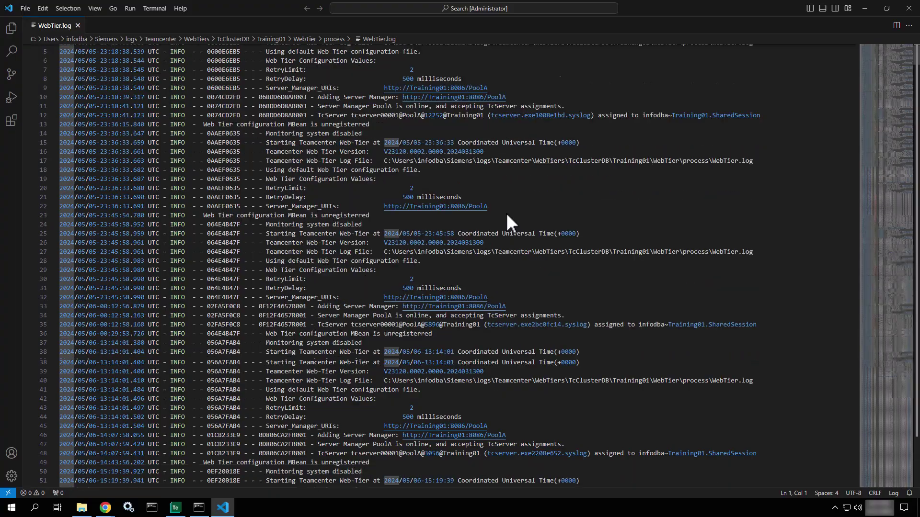
pyautogui.scroll(-20, 507, 221)
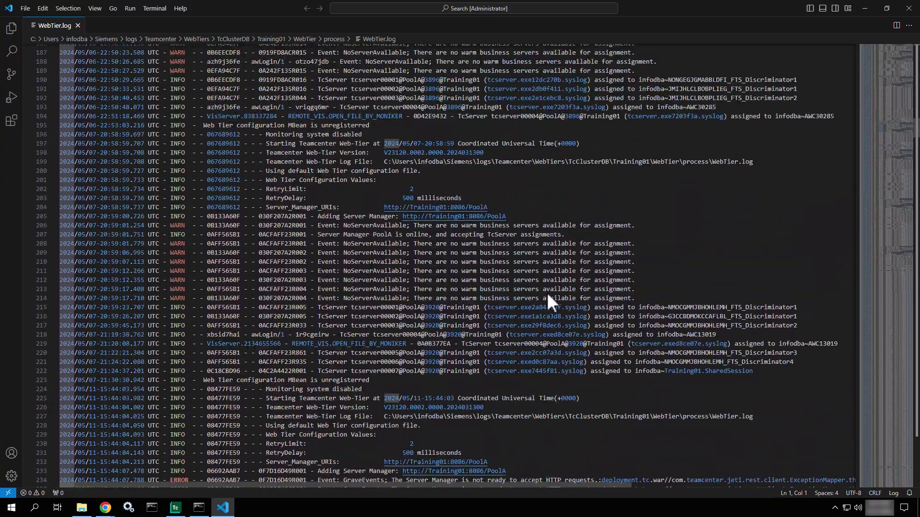
# Highlight the NoServerAvailable and no-warm-servers warnings and the GraveEvents Server Manager errors, then scroll further down.
pyautogui.moveTo(594, 287); pyautogui.dragTo(382, 246)
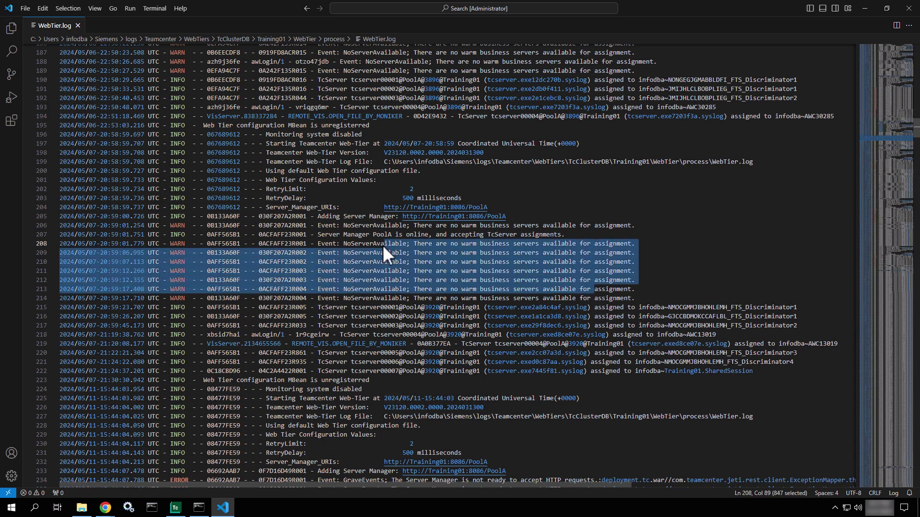
pyautogui.scroll(8, 382, 246)
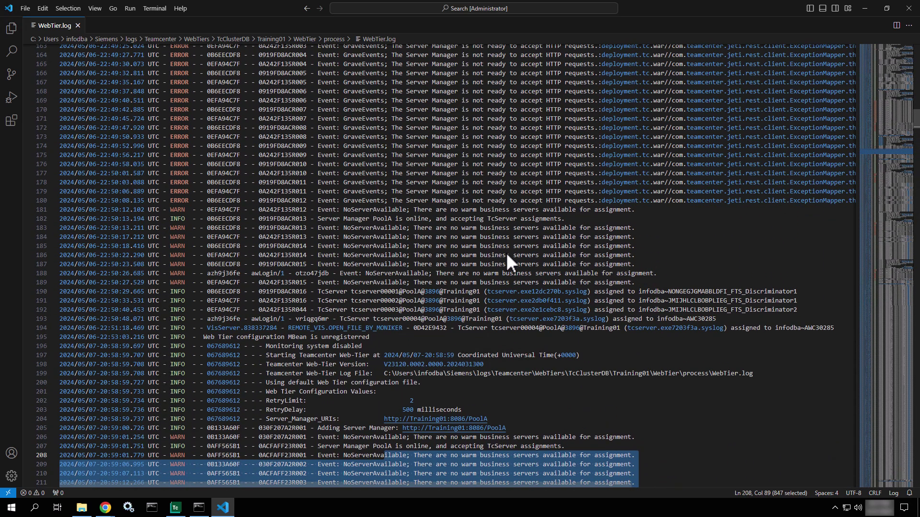
pyautogui.moveTo(506, 252); pyautogui.dragTo(422, 232)
pyautogui.moveTo(475, 175); pyautogui.dragTo(387, 115)
pyautogui.scroll(-6, 386, 114)
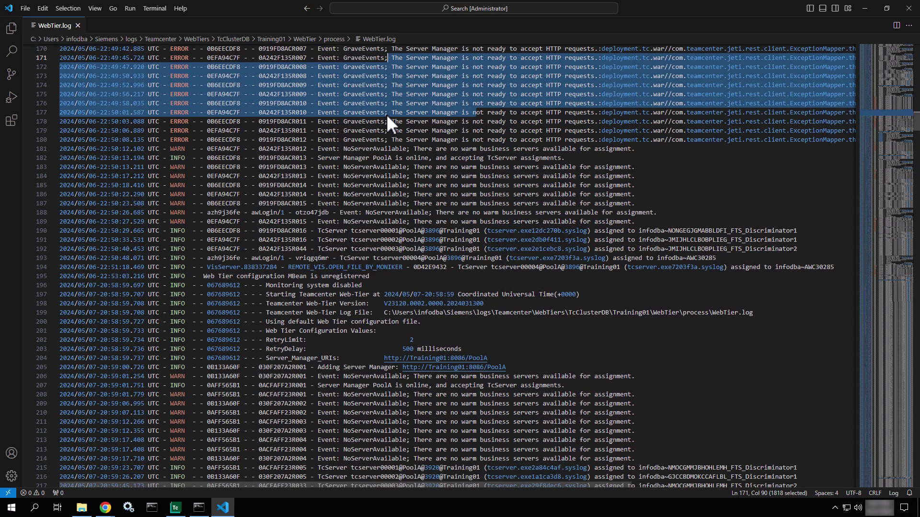
pyautogui.scroll(-7, 386, 114)
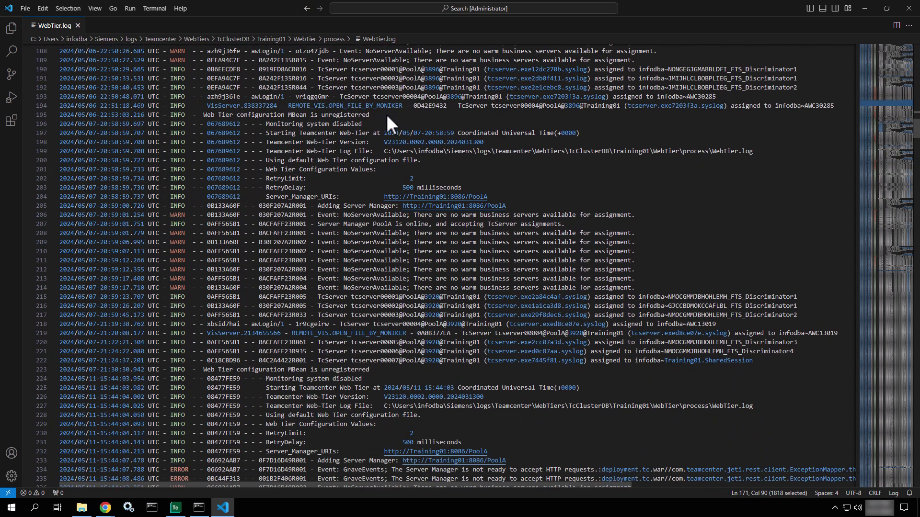
pyautogui.scroll(-8, 386, 114)
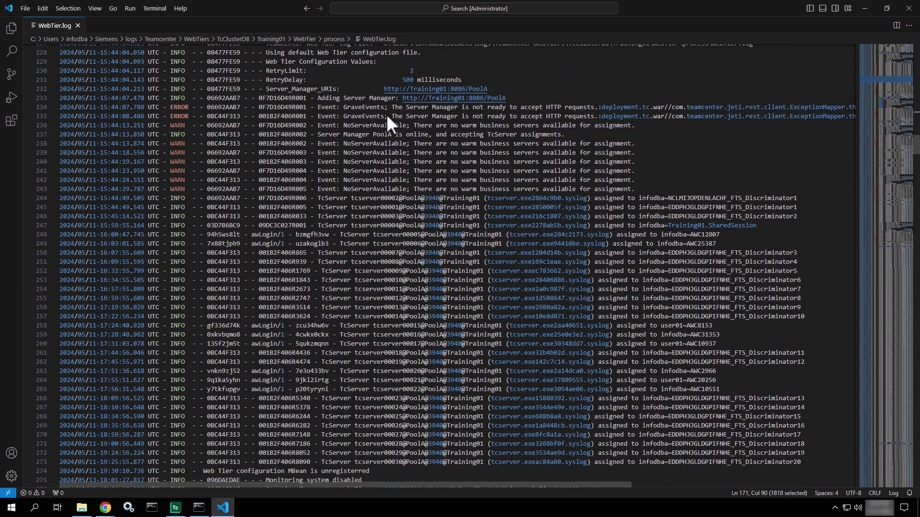
pyautogui.scroll(-8, 386, 114)
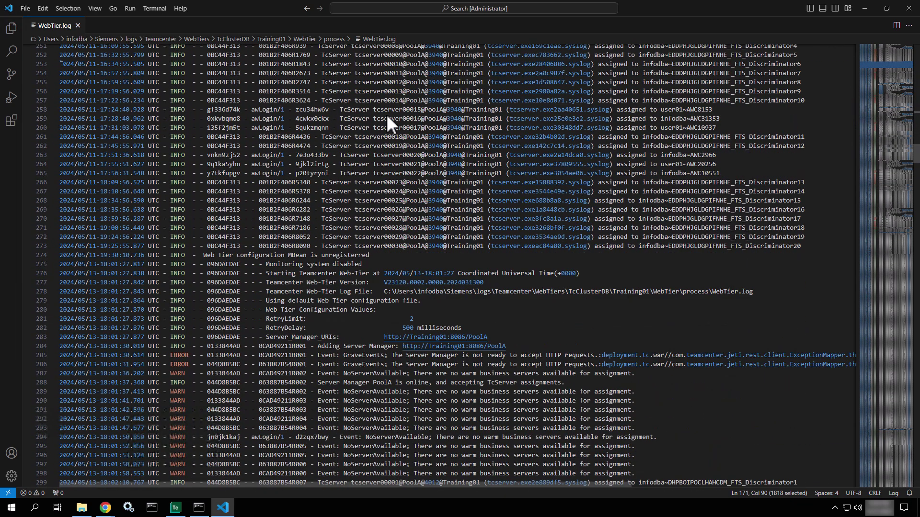
pyautogui.scroll(-7, 387, 114)
pyautogui.click(867, 146)
pyautogui.moveTo(901, 188); pyautogui.dragTo(729, 393)
# Highlight the Web-Tier restart entries from line 1007 through about 1016.
pyautogui.scroll(-8, 559, 387)
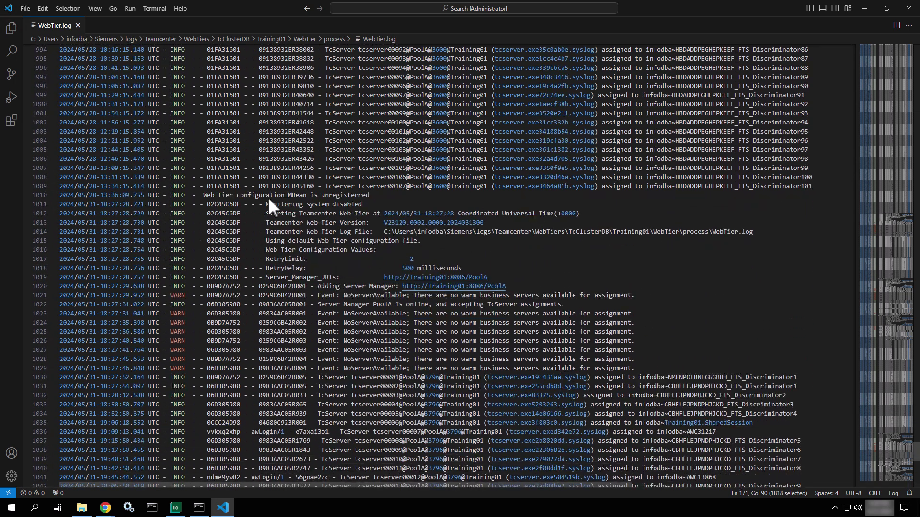
pyautogui.moveTo(268, 201); pyautogui.dragTo(347, 276)
pyautogui.moveTo(166, 167); pyautogui.dragTo(182, 218)
pyautogui.scroll(-15, 182, 218)
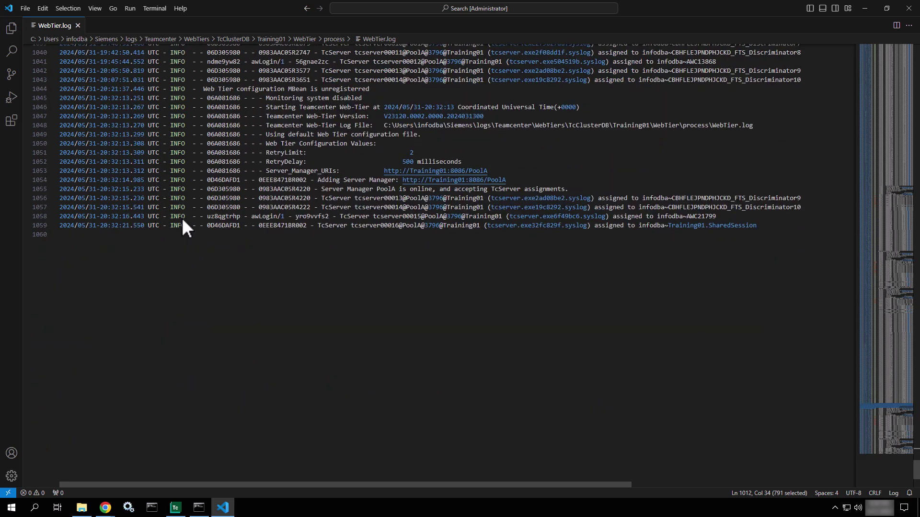
pyautogui.click(381, 337)
# Highlight the 'Server Manager PoolA is online' line and scroll back up through the log.
pyautogui.moveTo(317, 189); pyautogui.dragTo(576, 192)
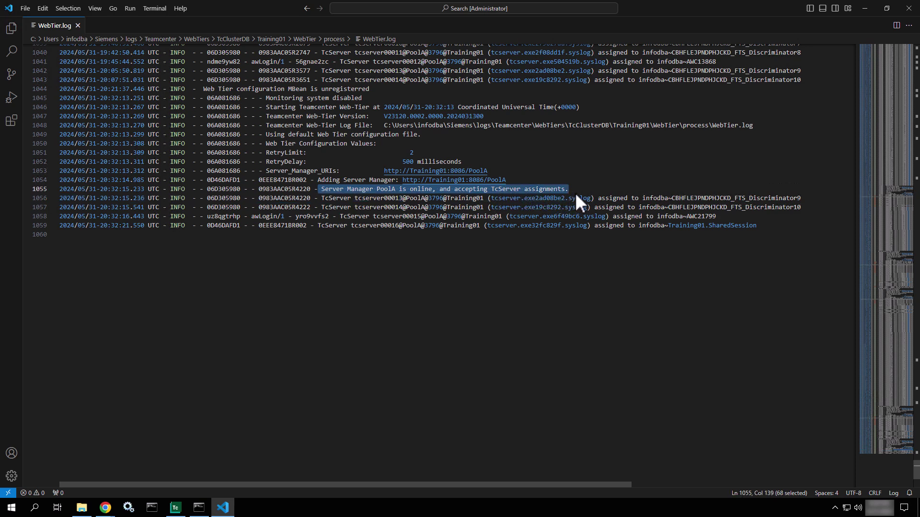
pyautogui.scroll(2, 576, 195)
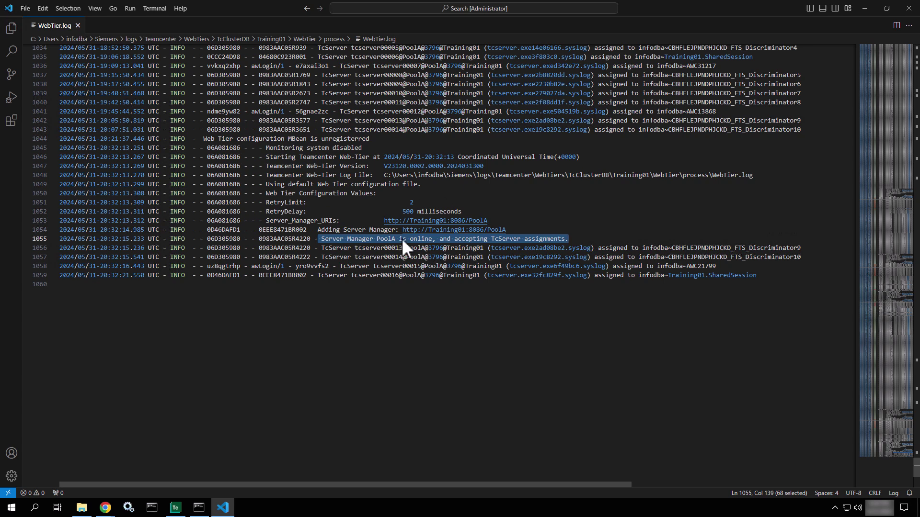
pyautogui.scroll(2, 401, 238)
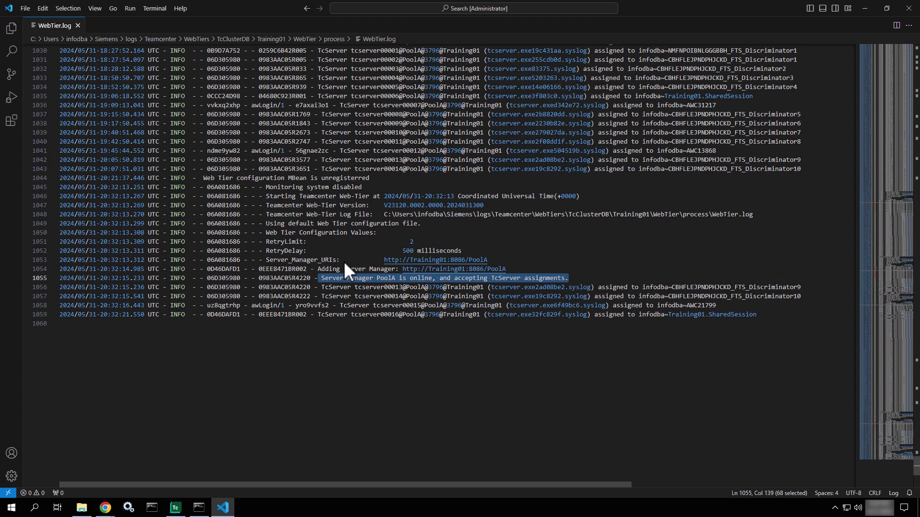
pyautogui.scroll(15, 343, 260)
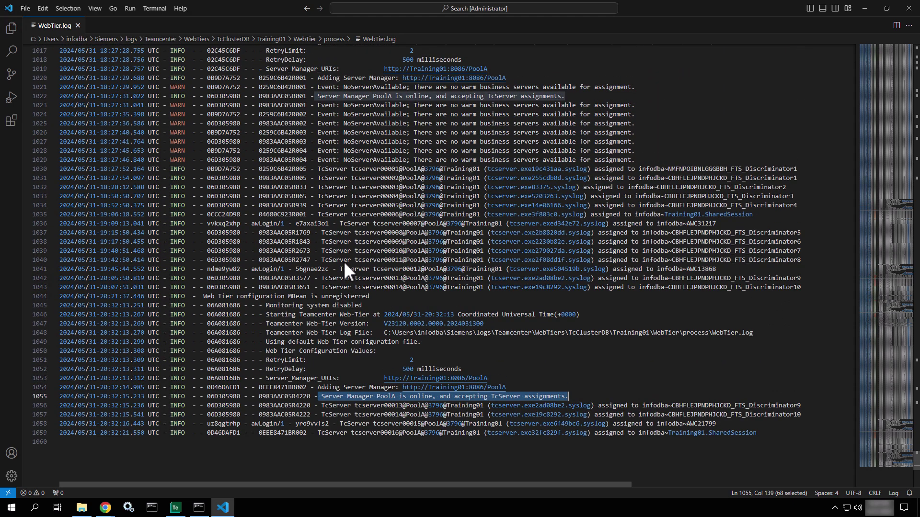
pyautogui.scroll(20, 344, 261)
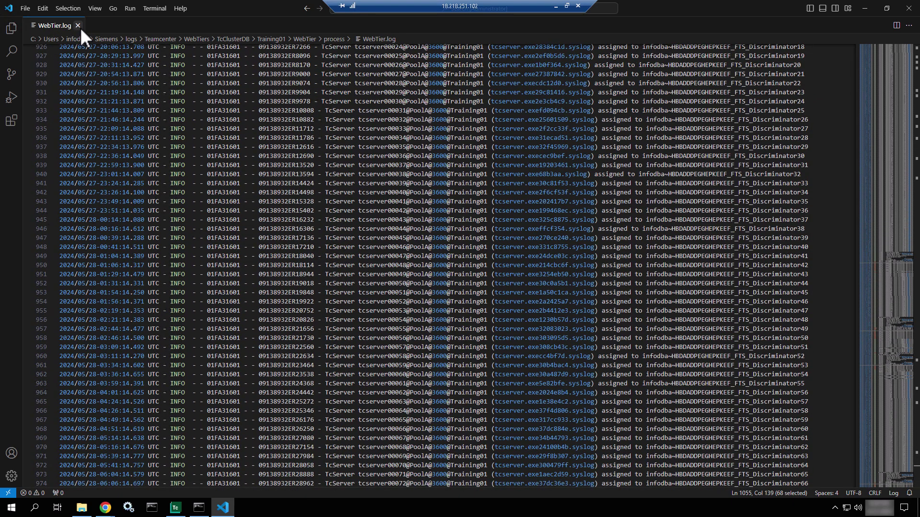
# Close WebTier.log, the process folder window and the About dialog, then start exiting the rich client.
pyautogui.click(77, 25)
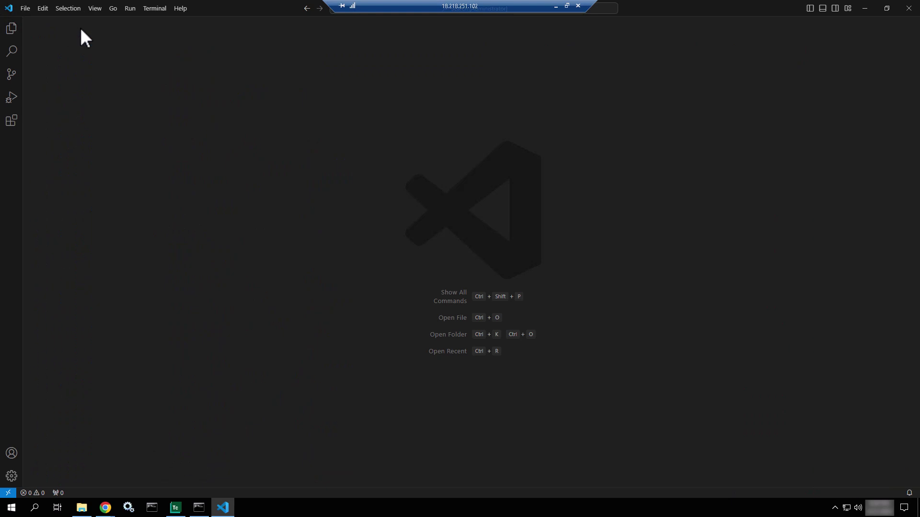
pyautogui.click(865, 6)
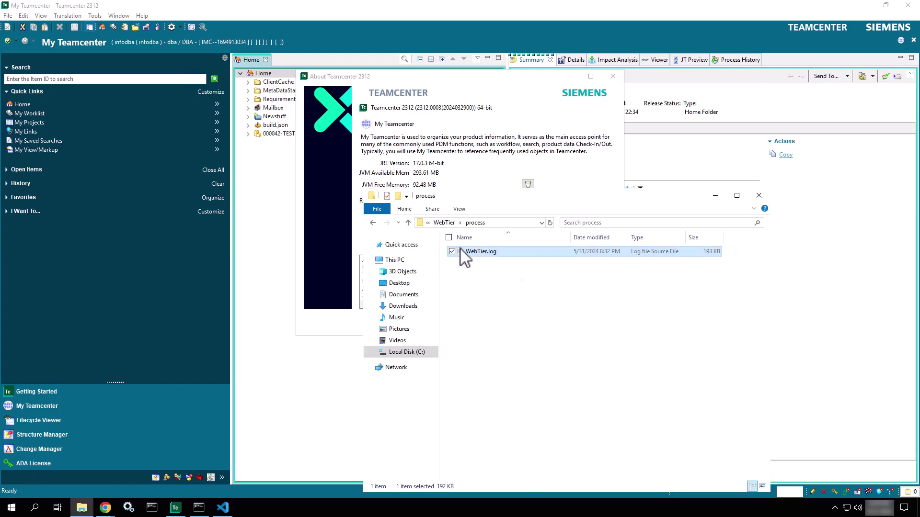
pyautogui.click(758, 195)
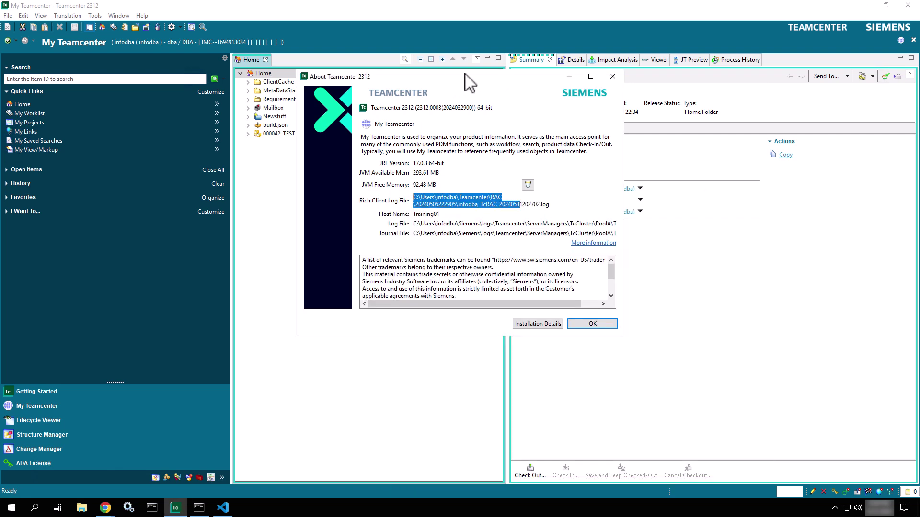
pyautogui.click(622, 78)
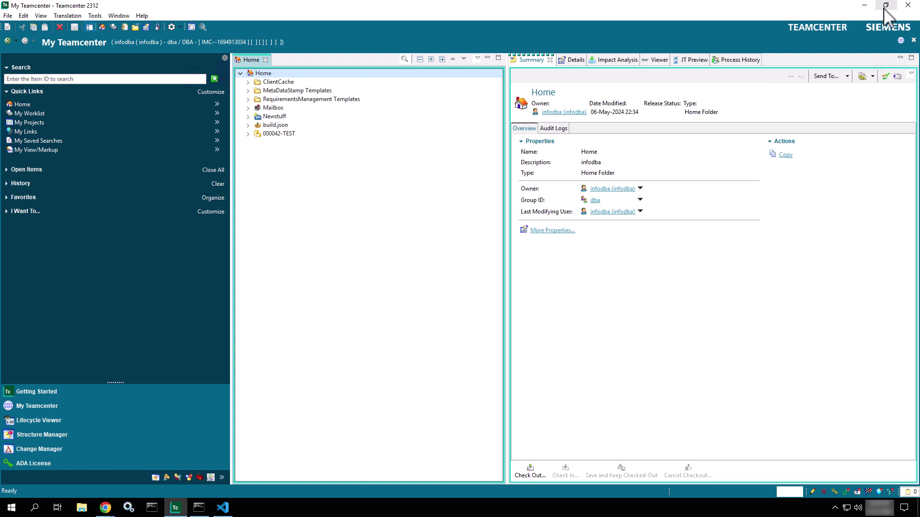
pyautogui.click(886, 5)
pyautogui.click(699, 136)
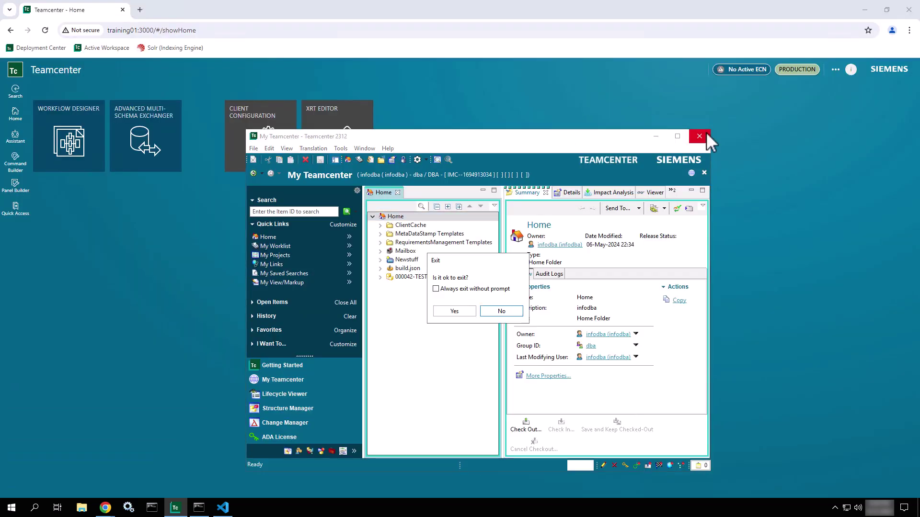